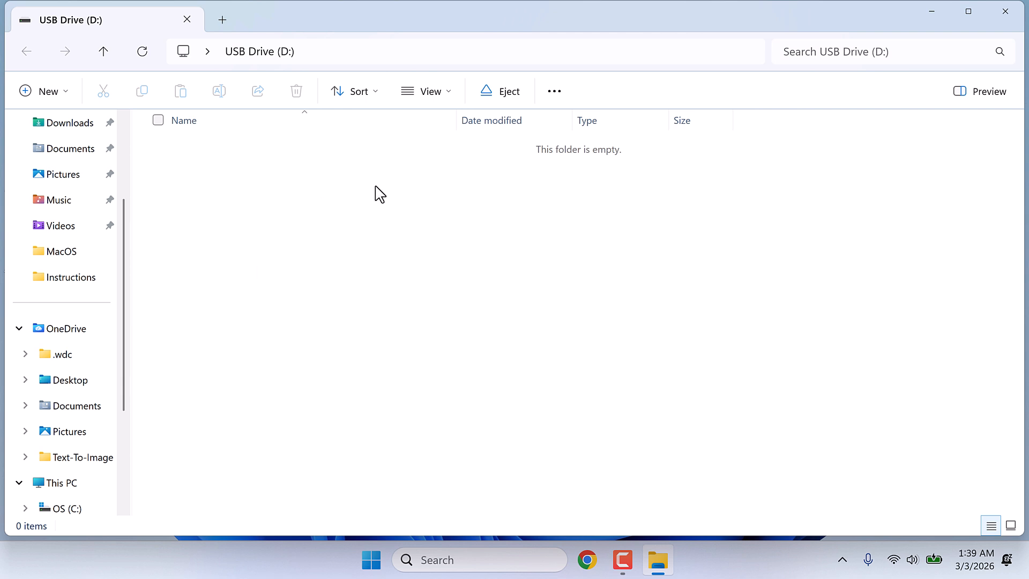
- Check the USB drive's capacity and free space in This PC, and close File Explorer
scroll(110, 403, down, 1)
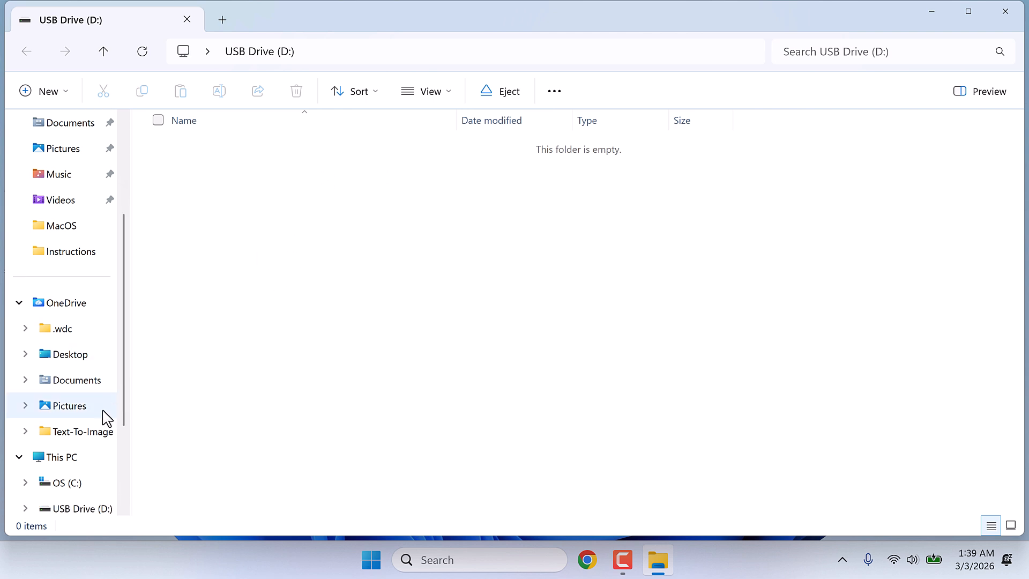
click(72, 460)
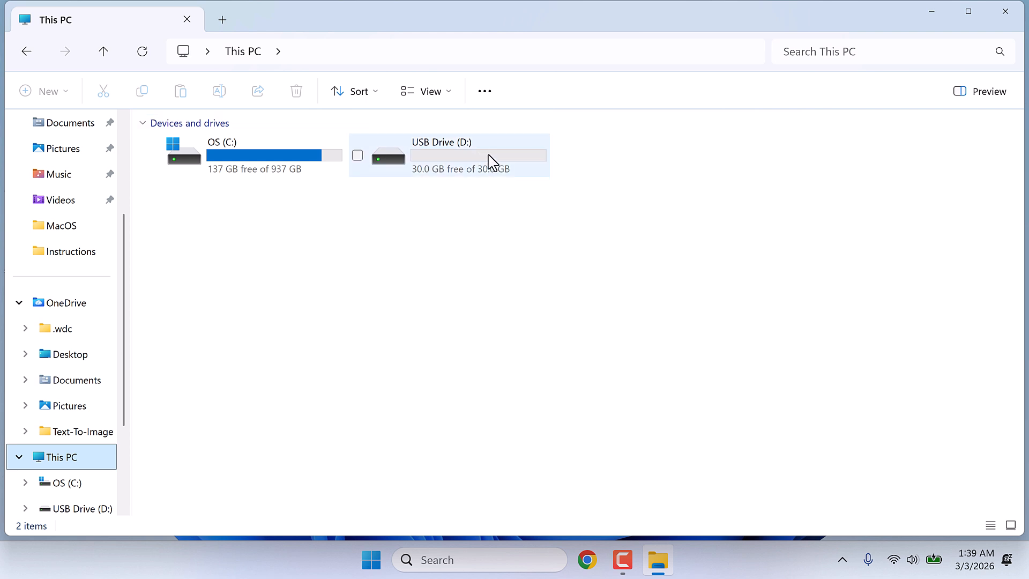
mouse_move(489, 162)
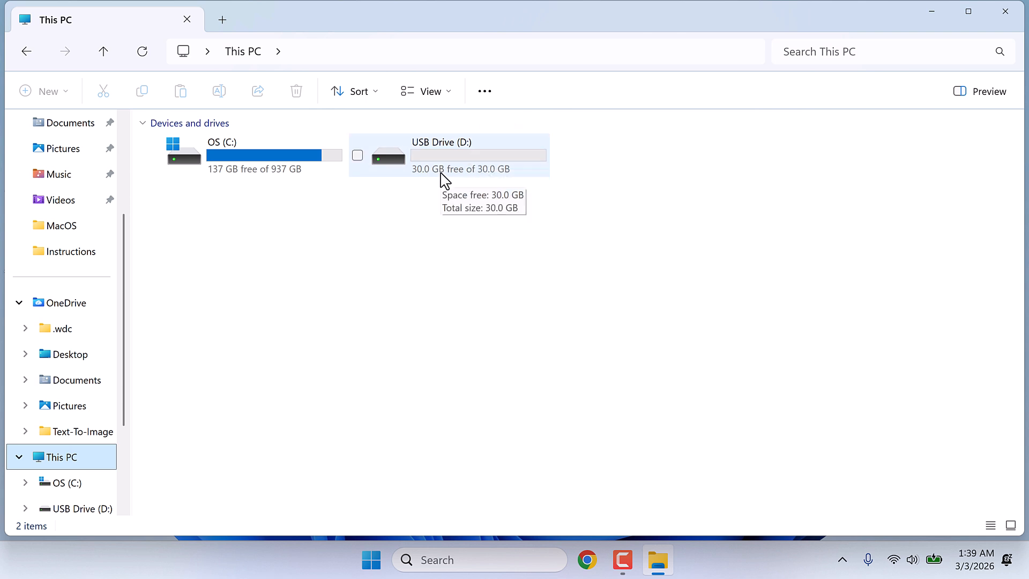
click(1005, 12)
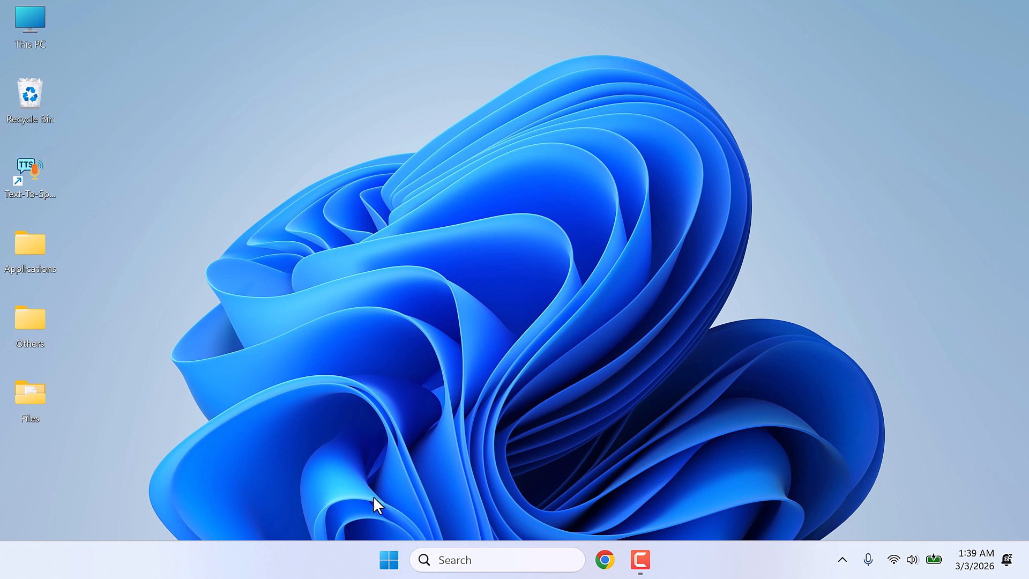
- Search Windows for disk management, open Disk Management and maximize its window
click(382, 561)
text(disk management)
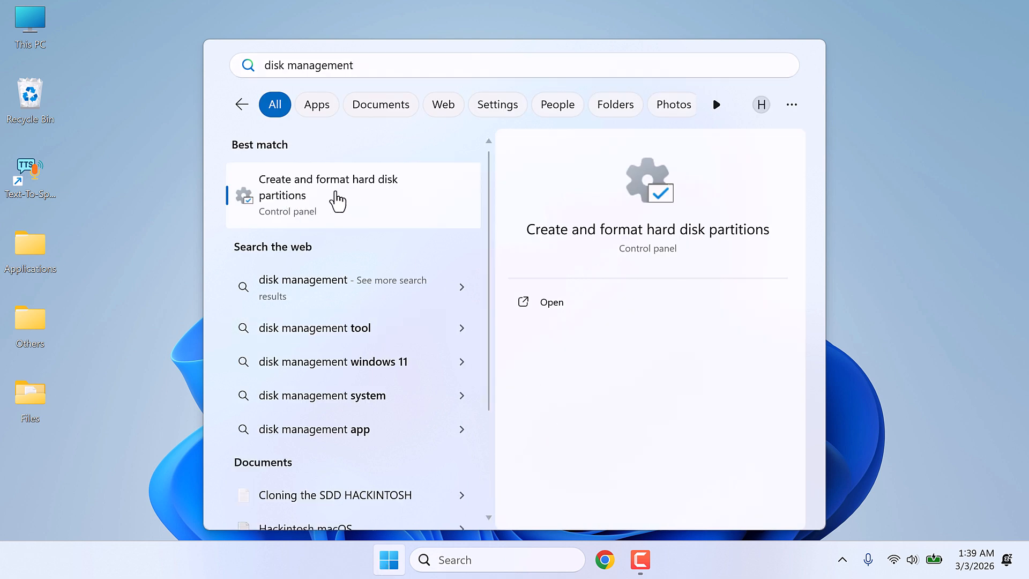
click(338, 201)
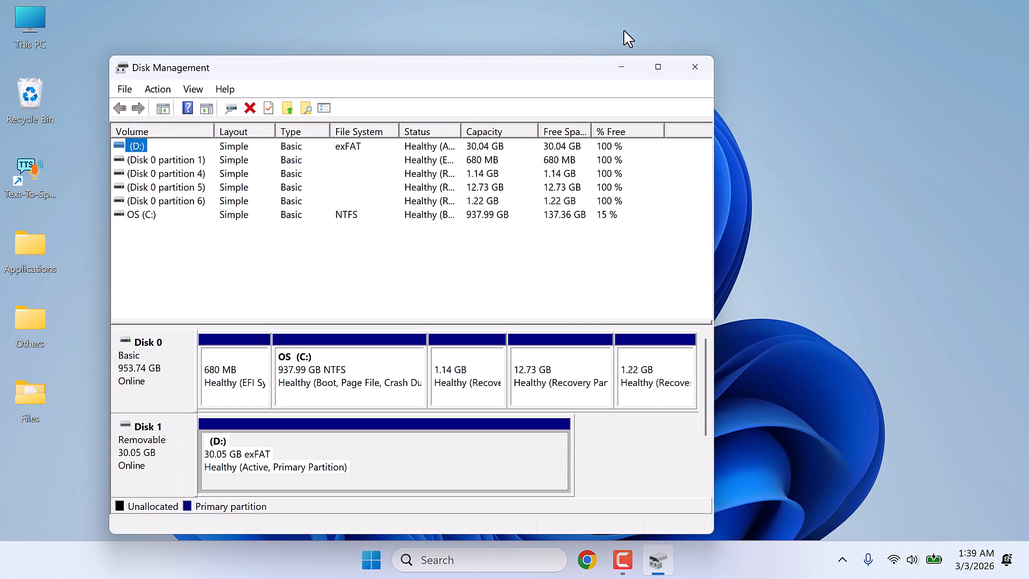
click(658, 67)
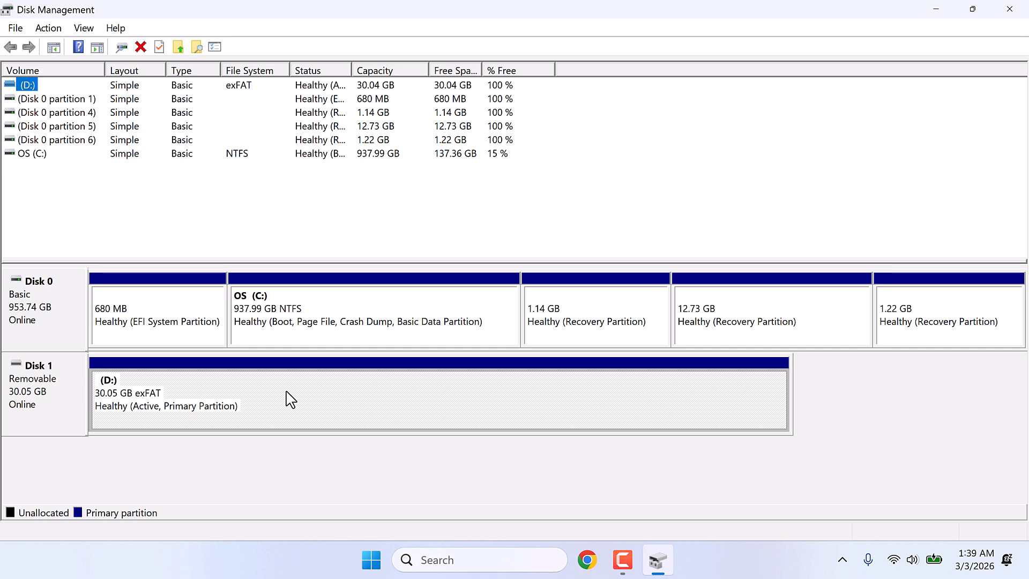
- Delete the exFAT volume (D:) on removable Disk 1 and accept the loss of its data
click(173, 426)
right_click(211, 396)
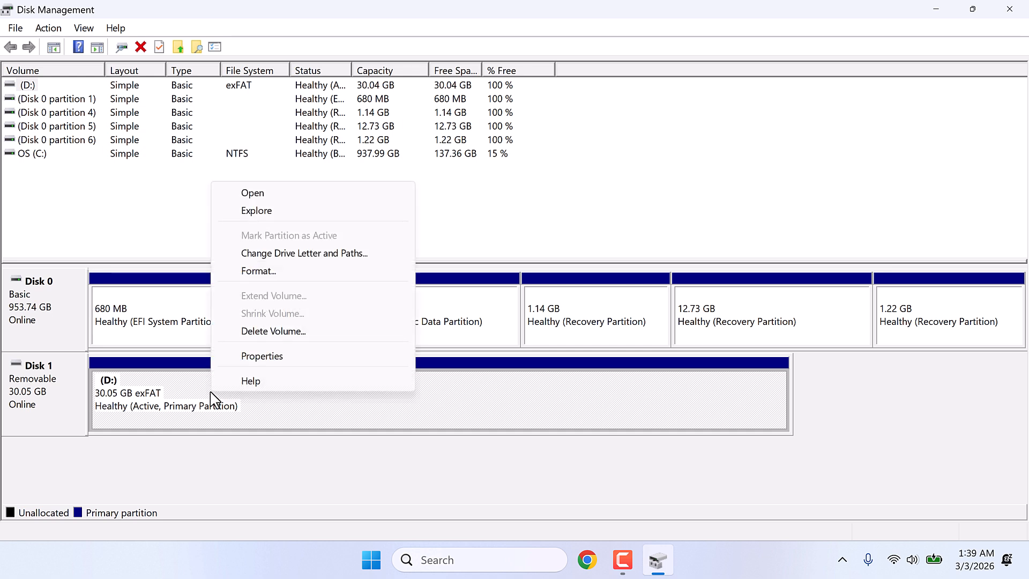
click(271, 331)
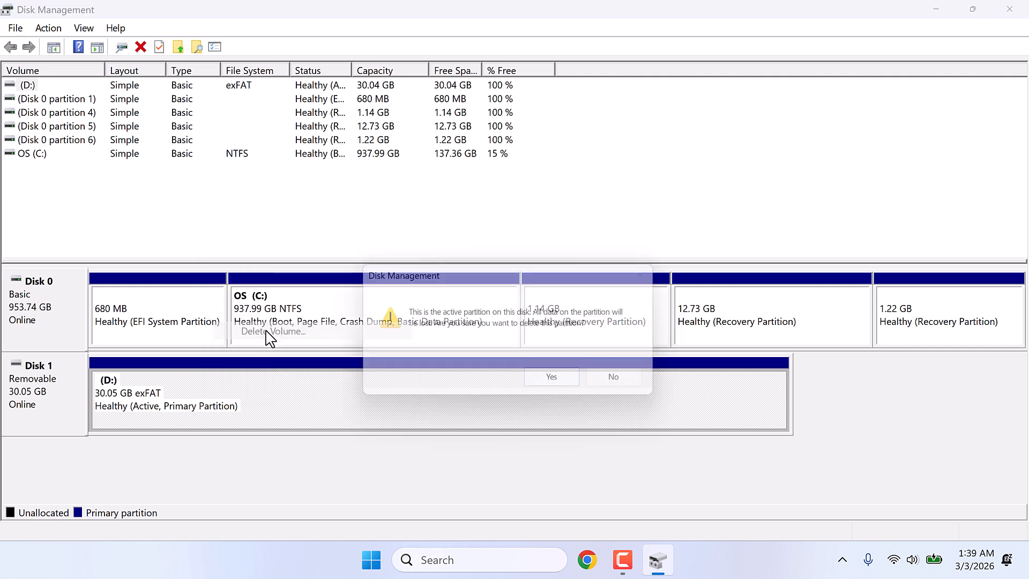
click(565, 387)
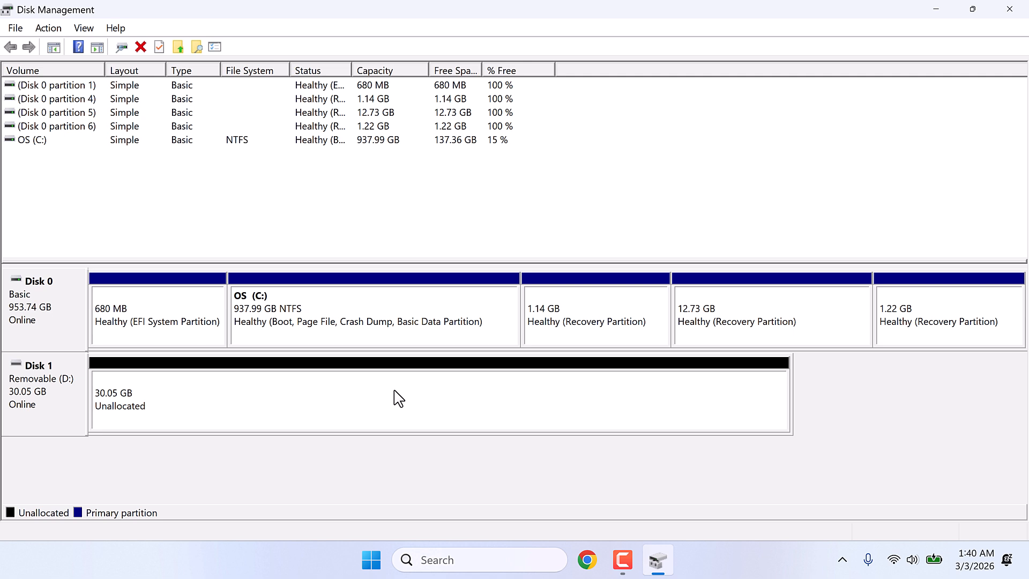
- Start a new simple volume in Disk 1's unallocated space with a size of 5120 MB
right_click(349, 404)
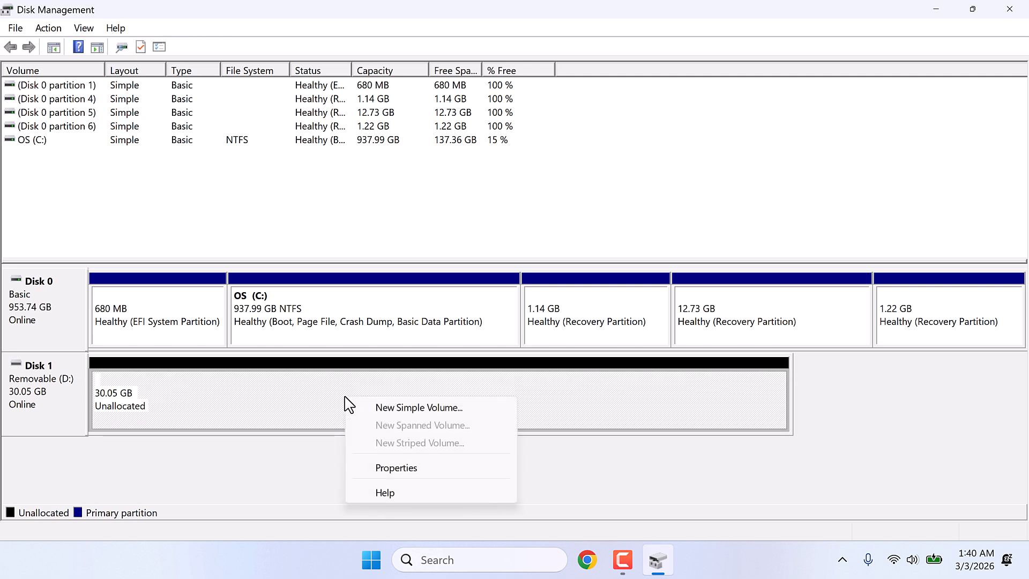
click(418, 407)
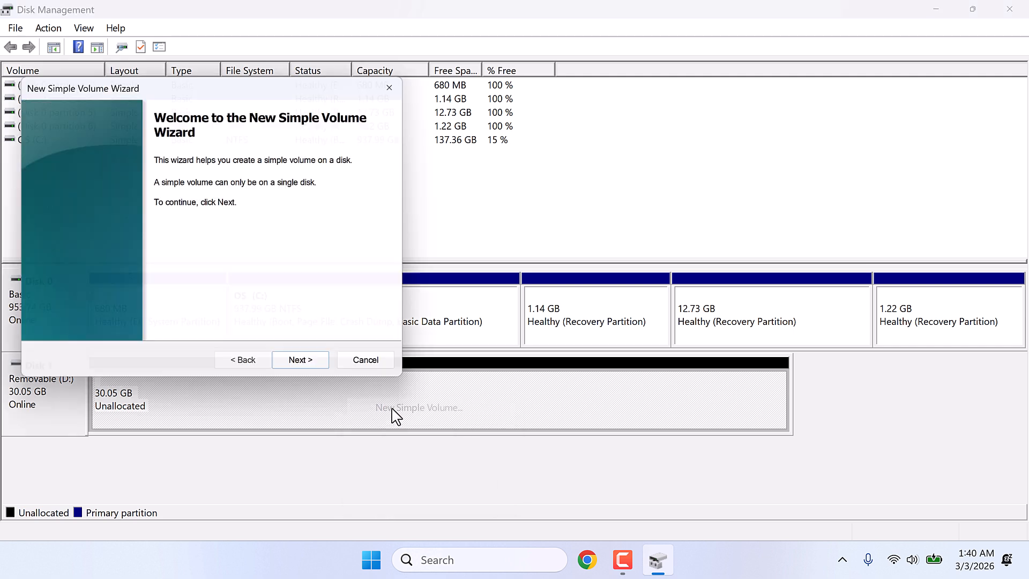
click(313, 373)
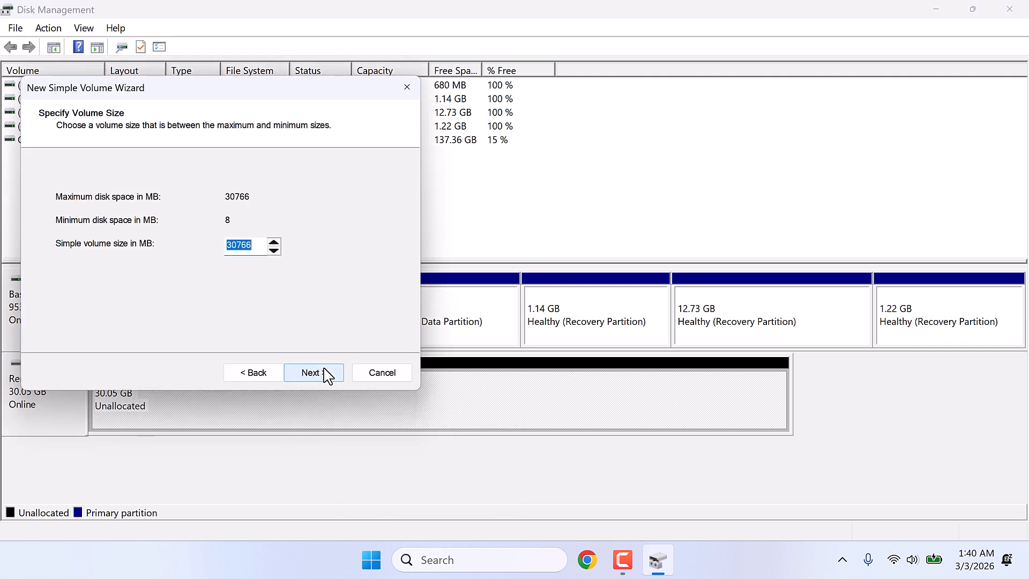
drag(264, 96, 628, 144)
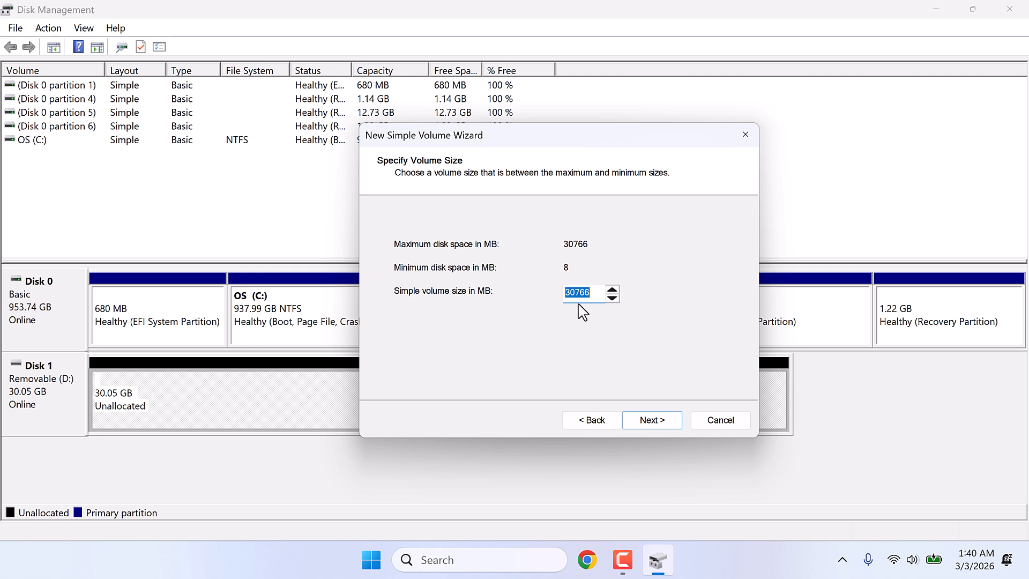
text(5120)
click(651, 424)
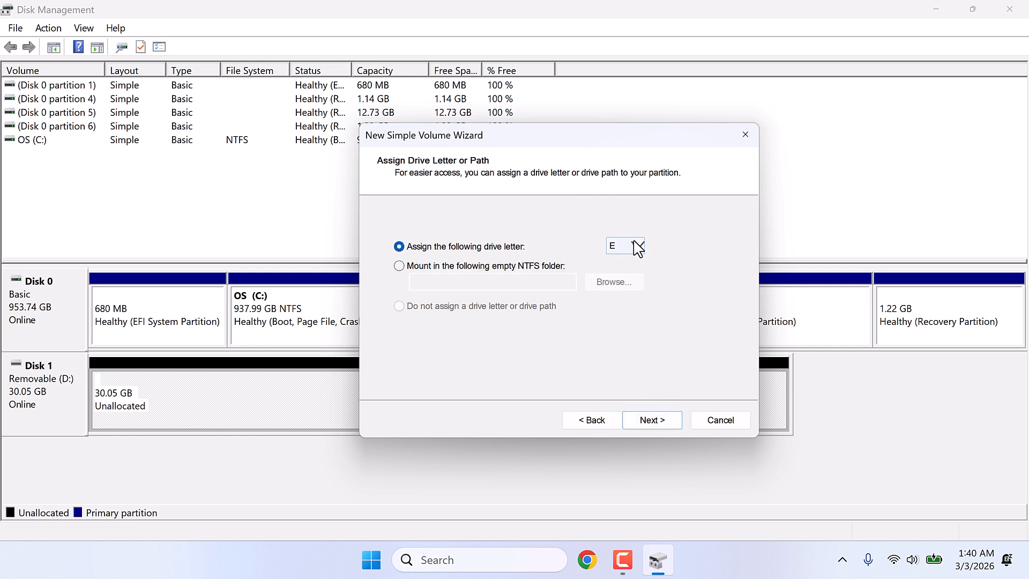
- Keep drive letter E, choose a FAT32 quick format labelled New Volume, and finish creating the volume
click(671, 424)
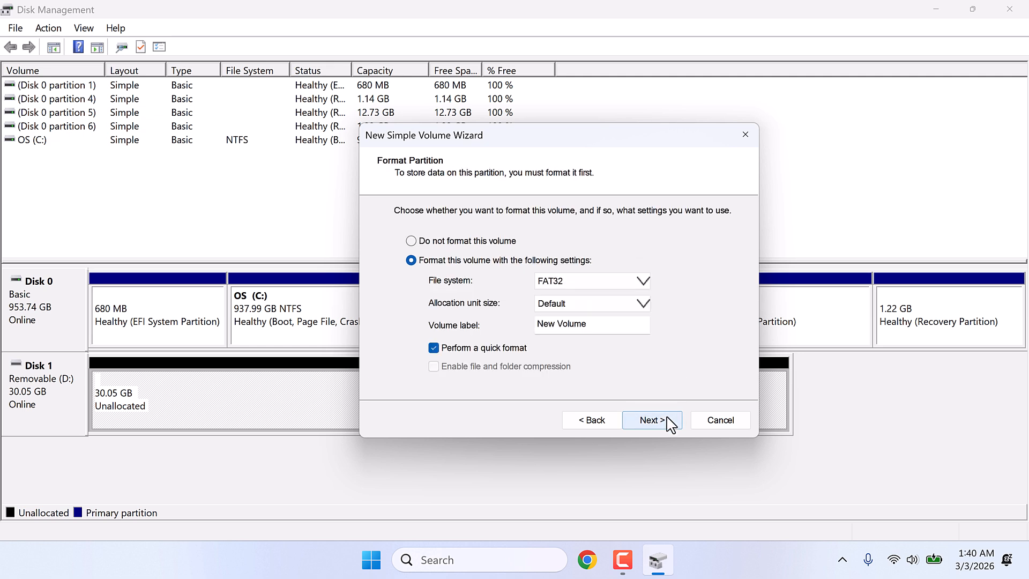
click(586, 283)
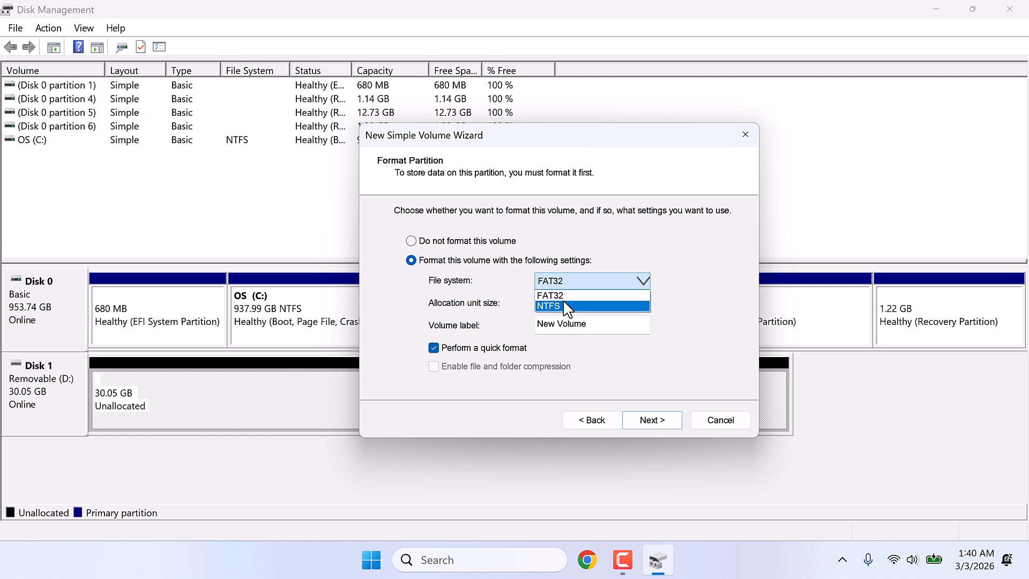
click(567, 295)
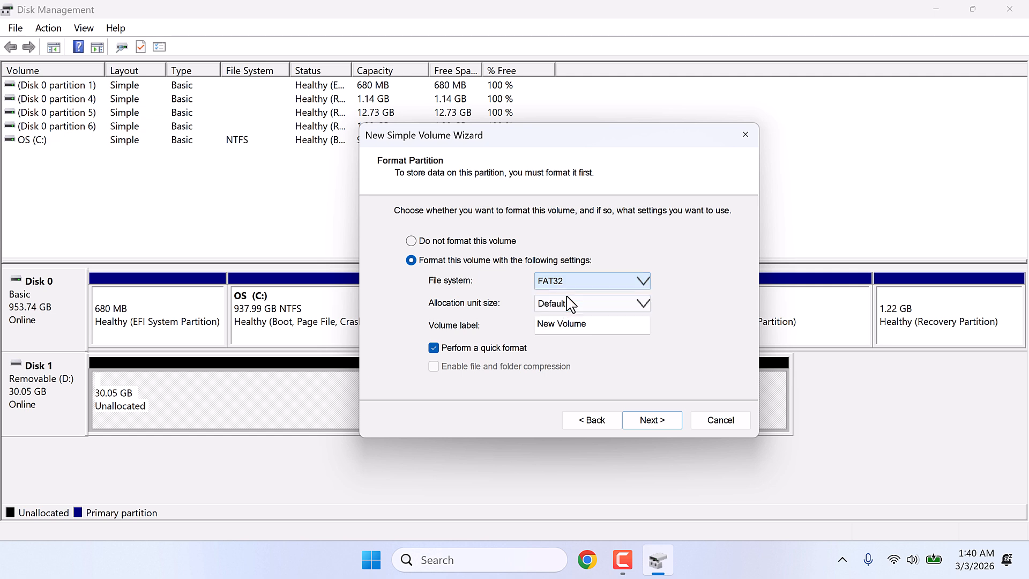
click(658, 421)
click(664, 428)
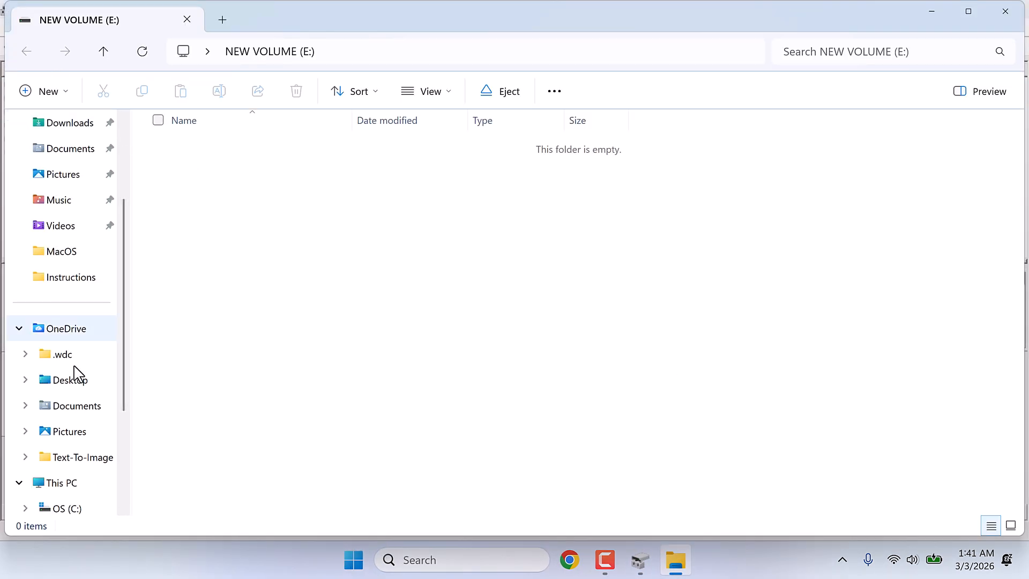
- Check the new E: volume among the drives in This PC, and minimize File Explorer
scroll(79, 387, down, 1)
click(71, 435)
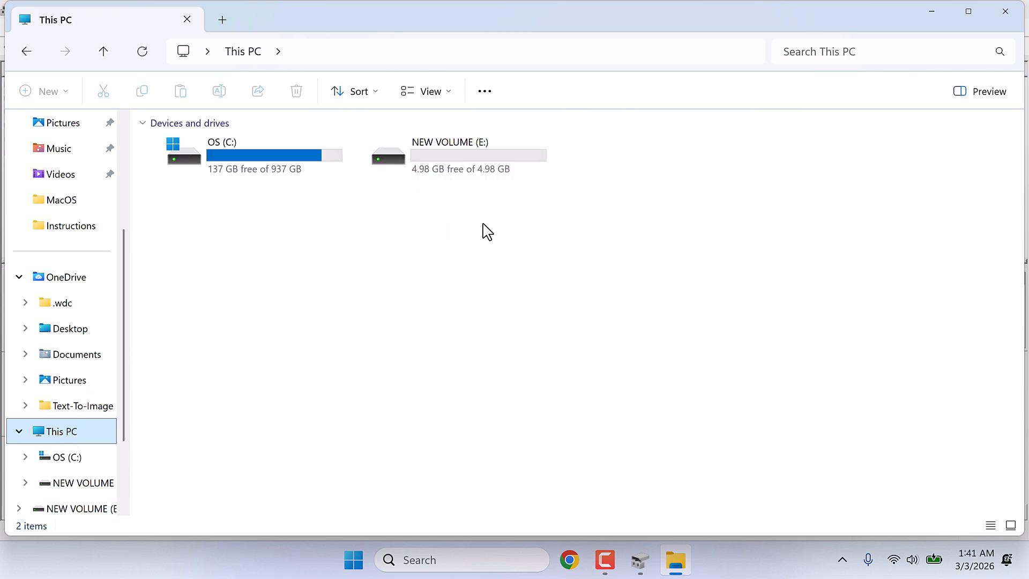
click(932, 11)
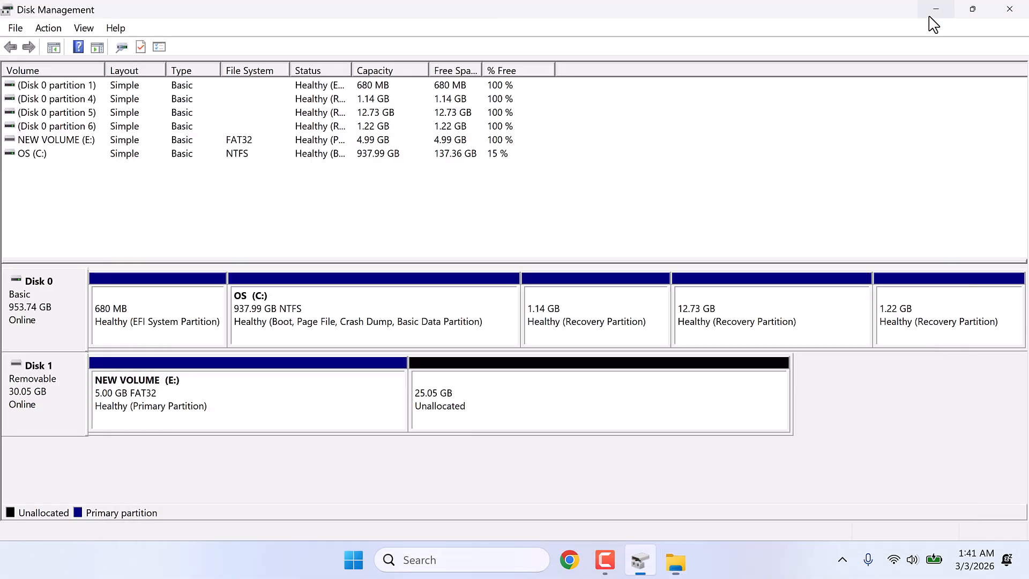
- Create a second 5120 MB simple volume in Disk 1's unallocated space, quick-formatted as FAT32 with the label New Volume
right_click(490, 406)
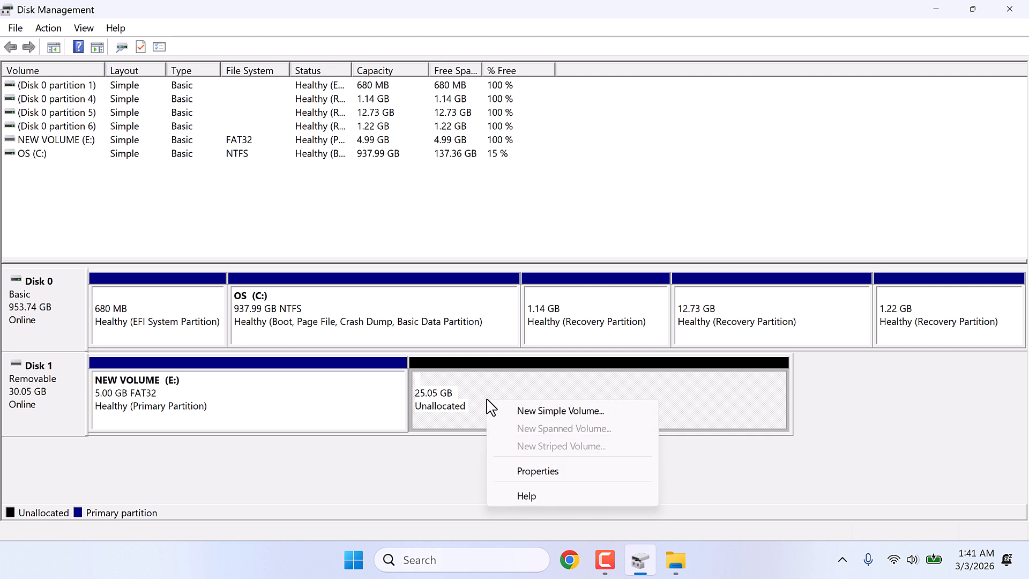
click(558, 411)
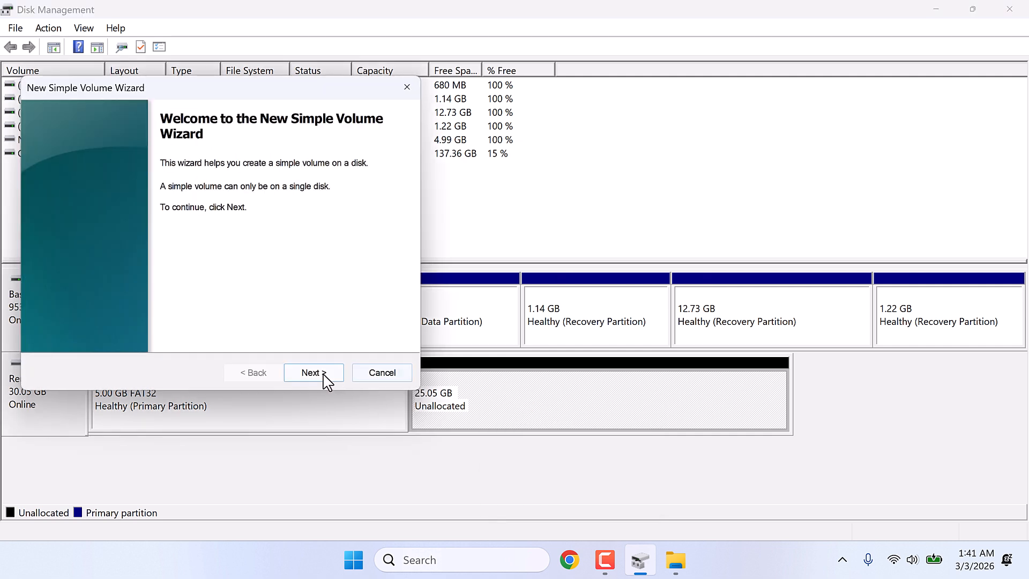
click(317, 374)
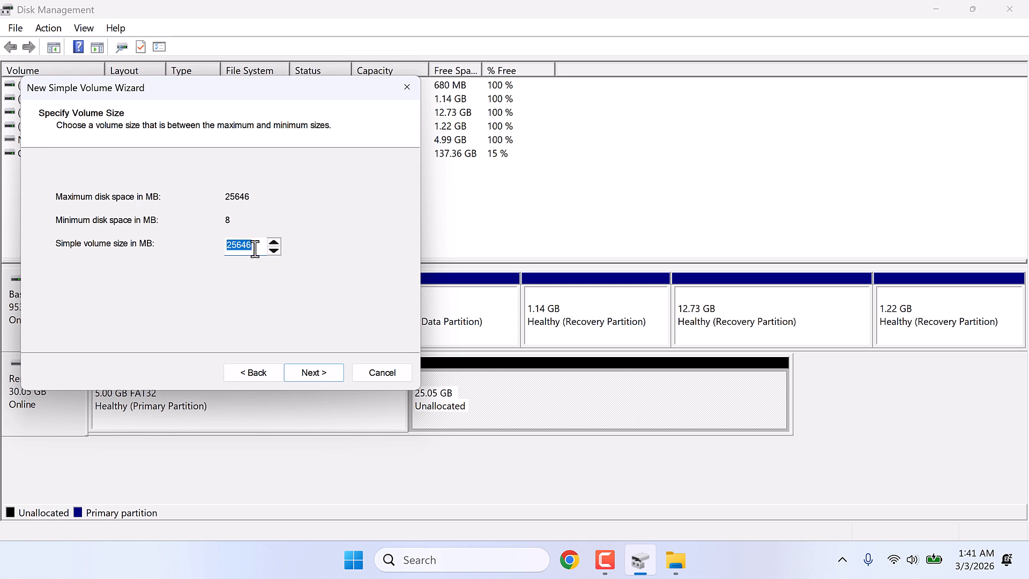
text(5120)
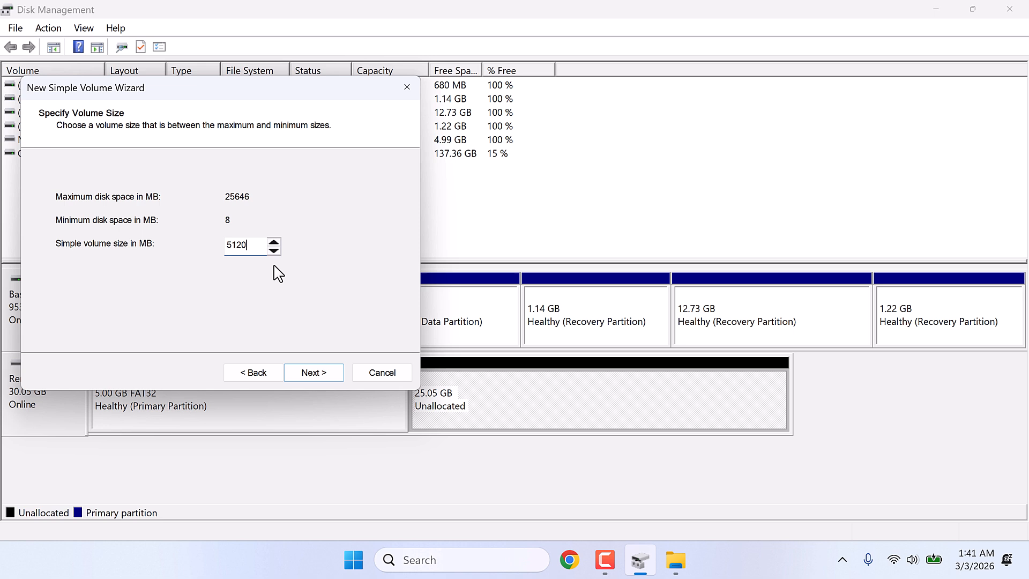
click(320, 381)
click(322, 380)
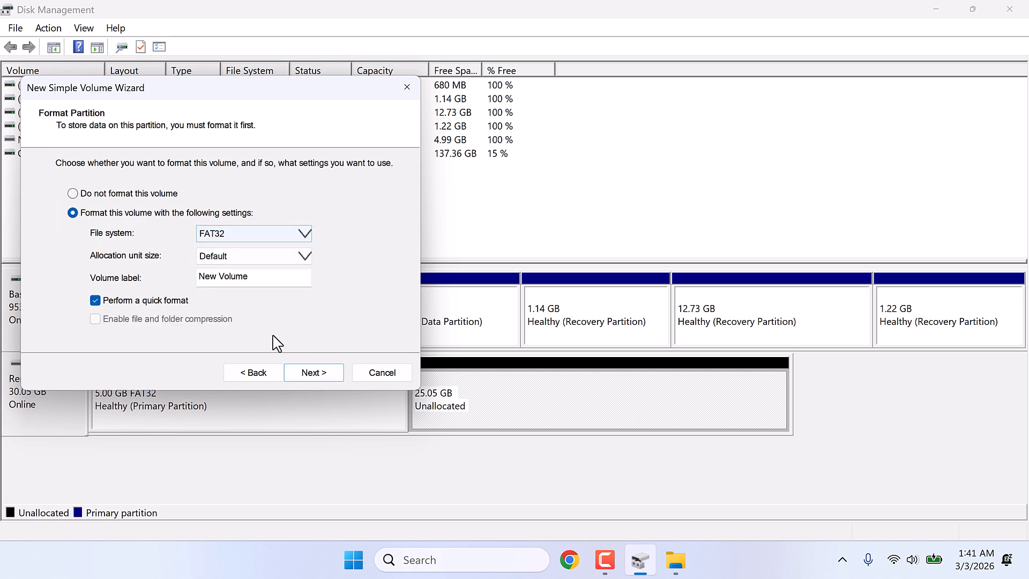
click(311, 373)
click(313, 372)
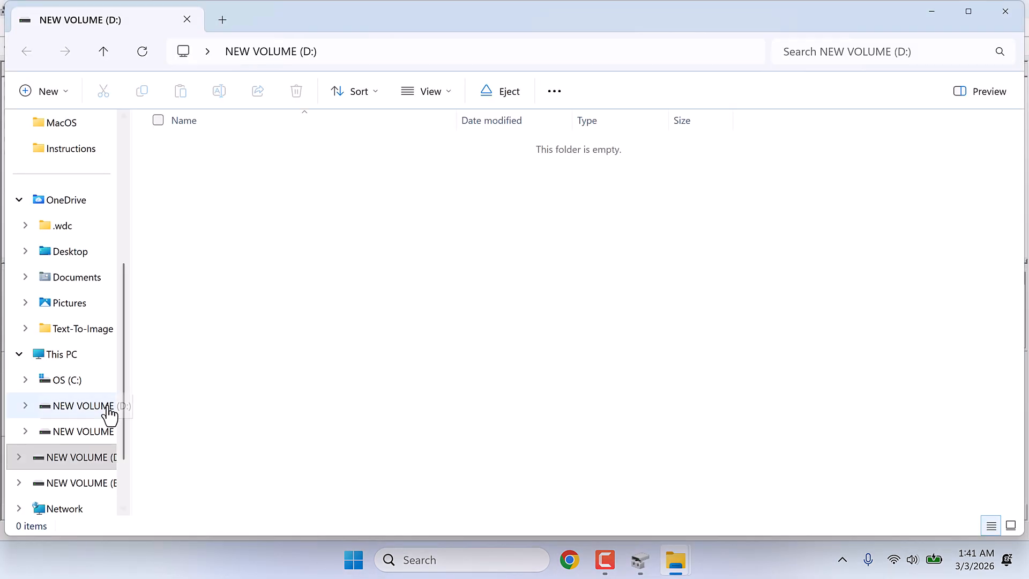
- Check both new volumes among the drives in This PC, and return to Disk Management
scroll(107, 416, down, 2)
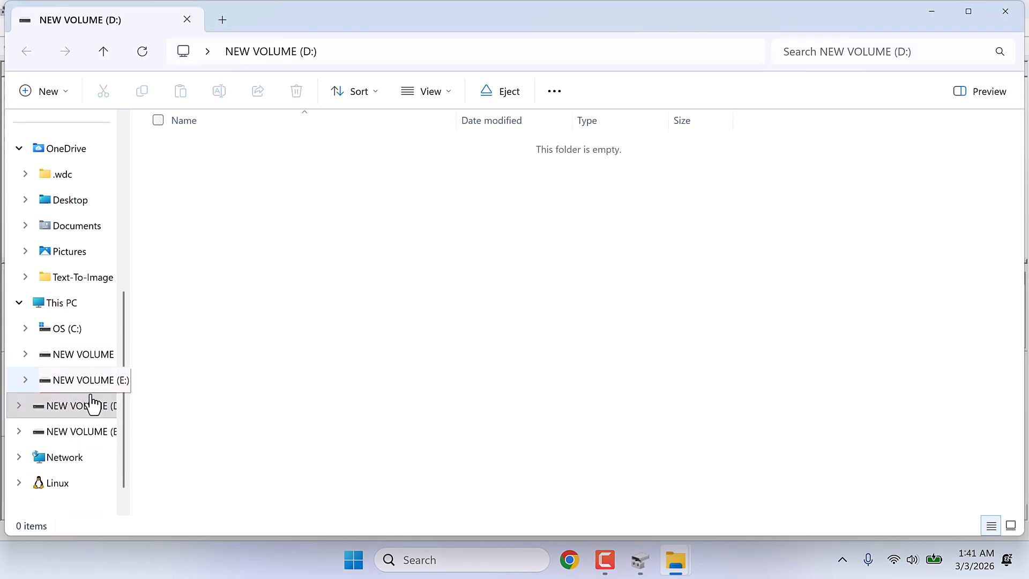
click(72, 305)
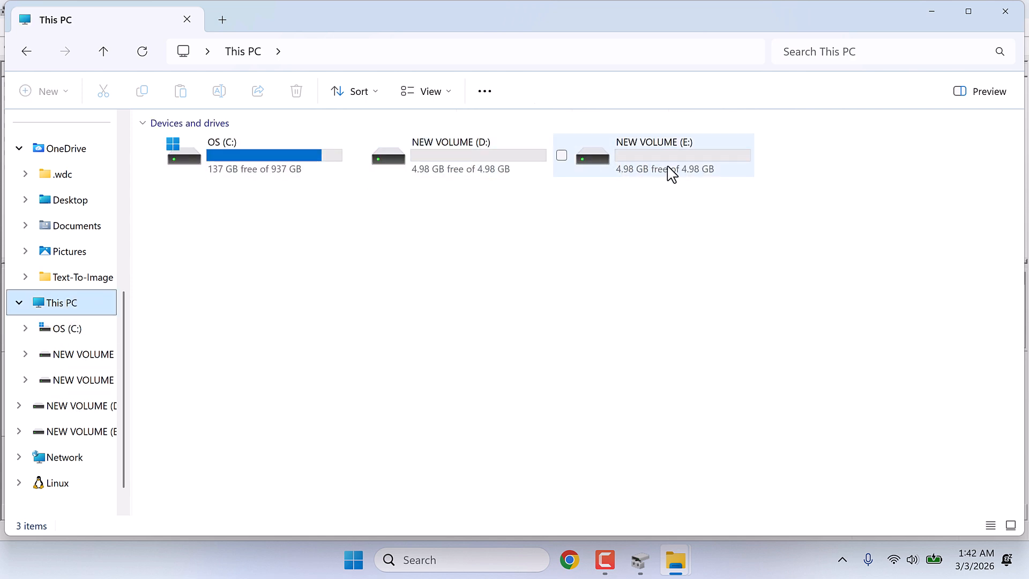
click(639, 559)
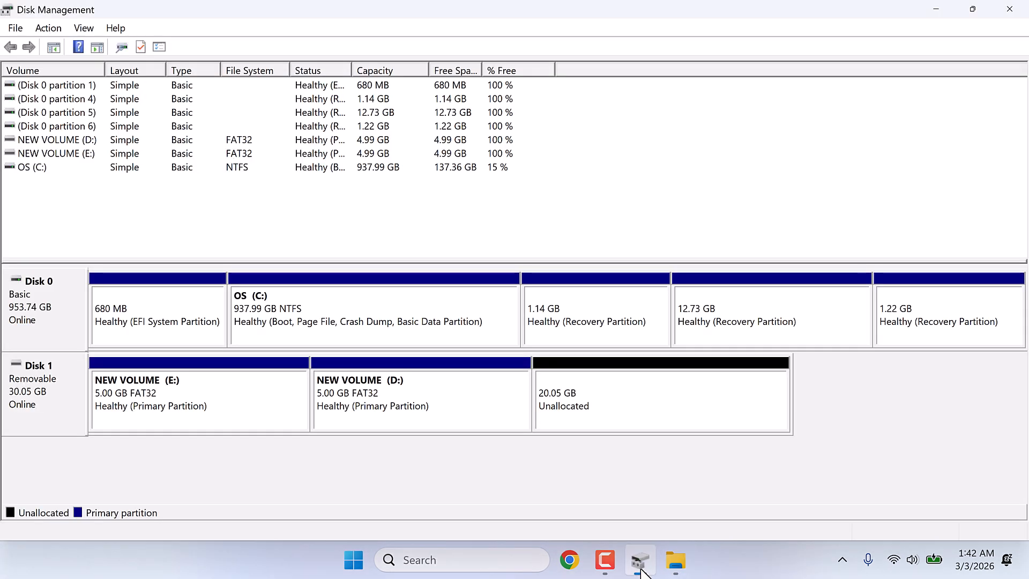
- Create a third simple volume from all 20526 MB left on Disk 1, quick-formatted as FAT32 with the label New Volume
right_click(608, 410)
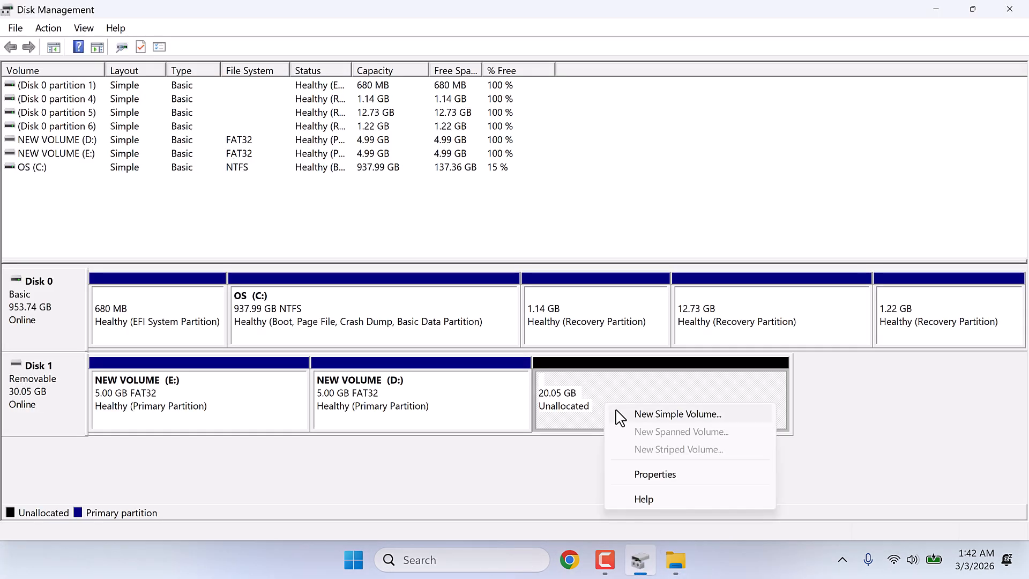
click(618, 416)
click(322, 374)
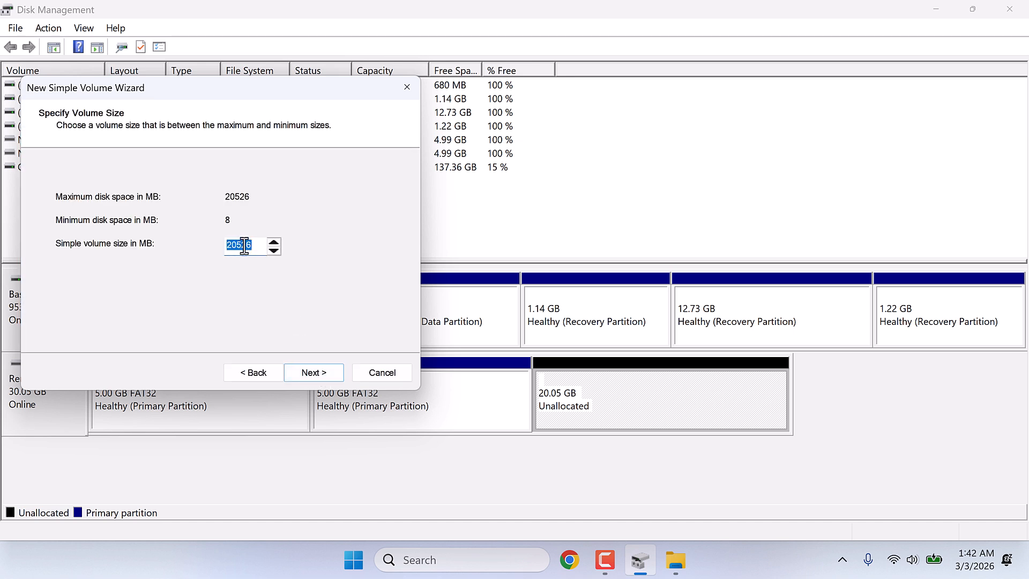
click(325, 374)
click(312, 372)
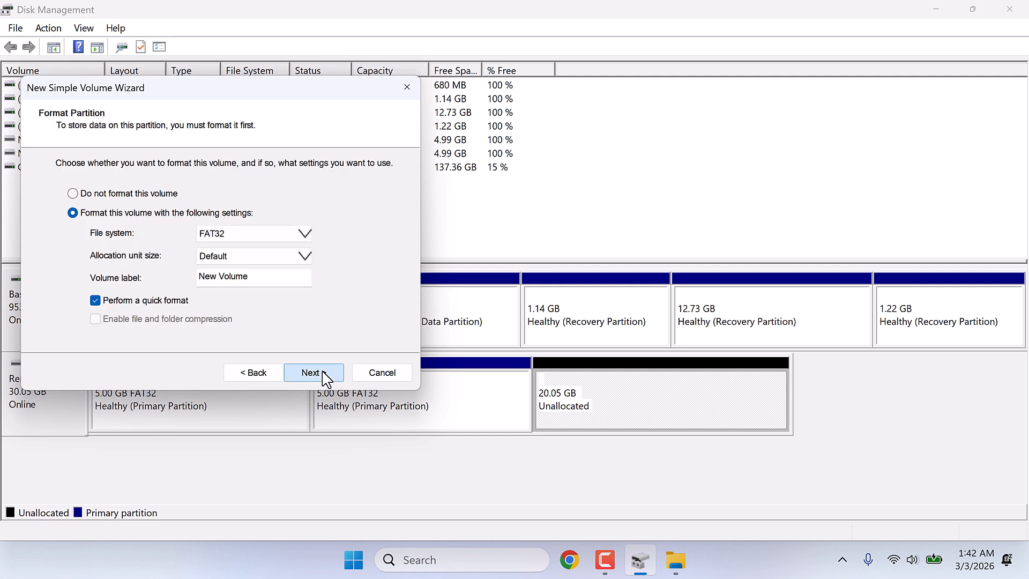
click(312, 373)
click(312, 372)
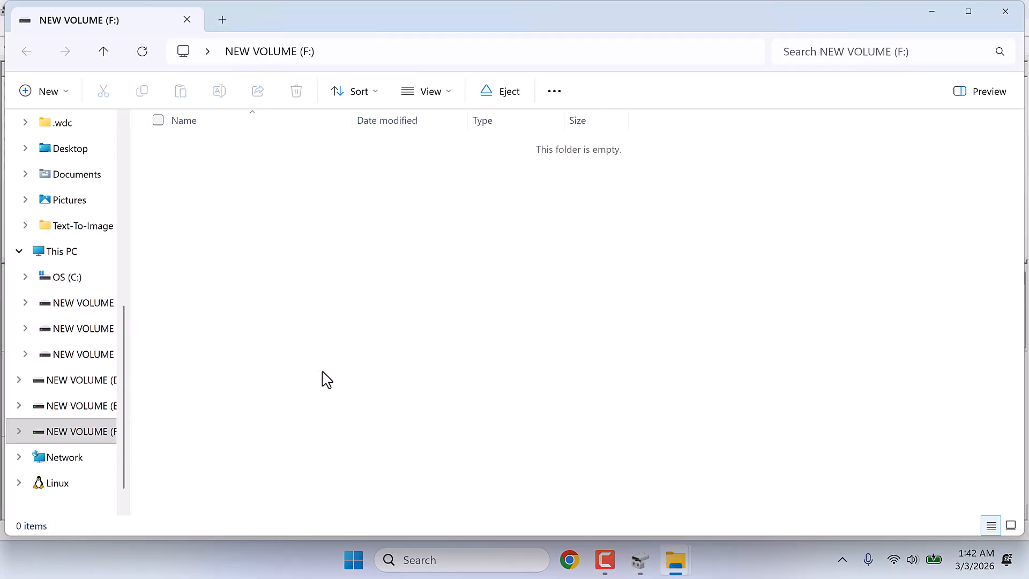
- Check the three new volumes D:, E: and F: among the drives in This PC
scroll(91, 427, down, 1)
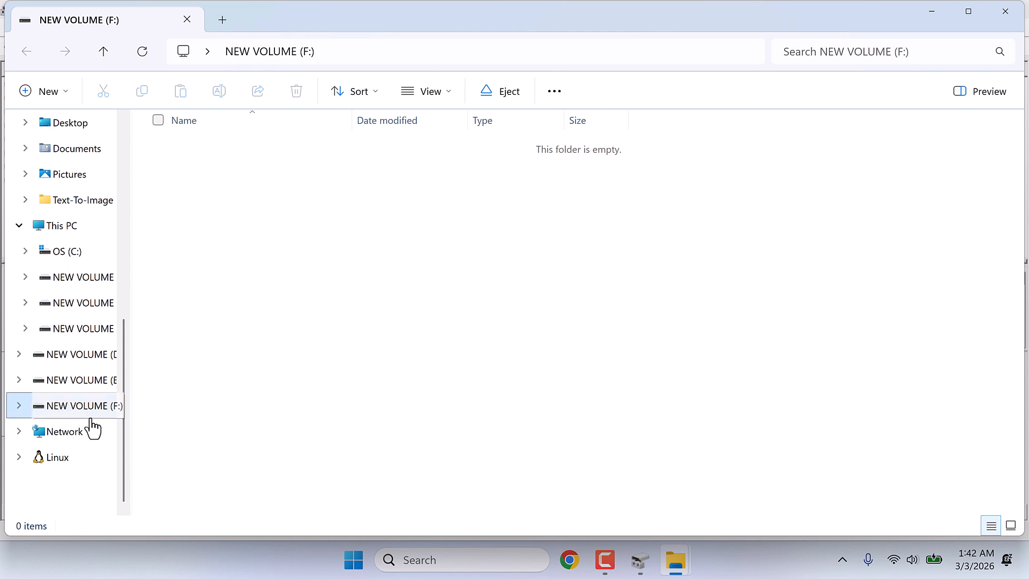
click(65, 231)
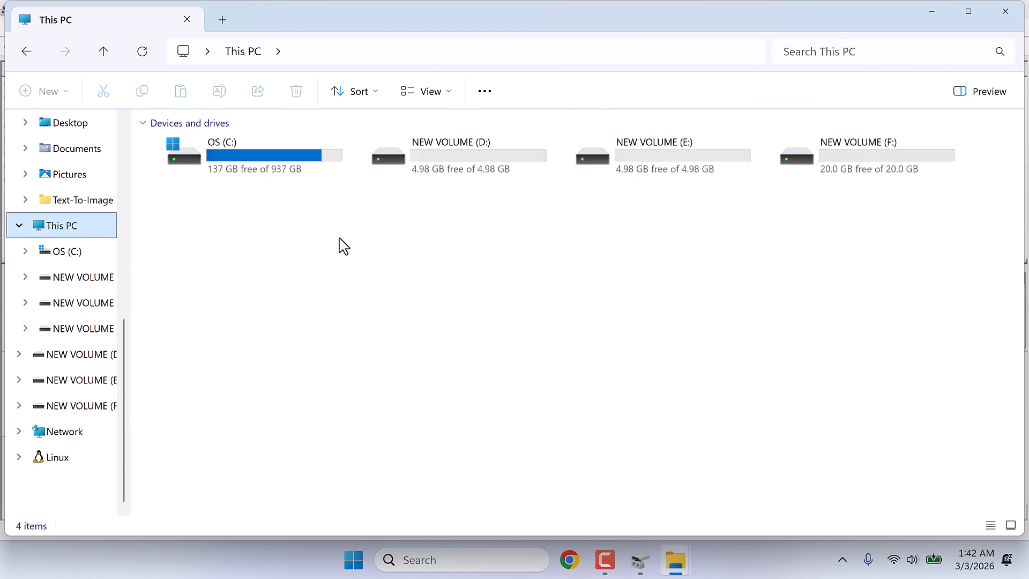
drag(448, 219, 879, 148)
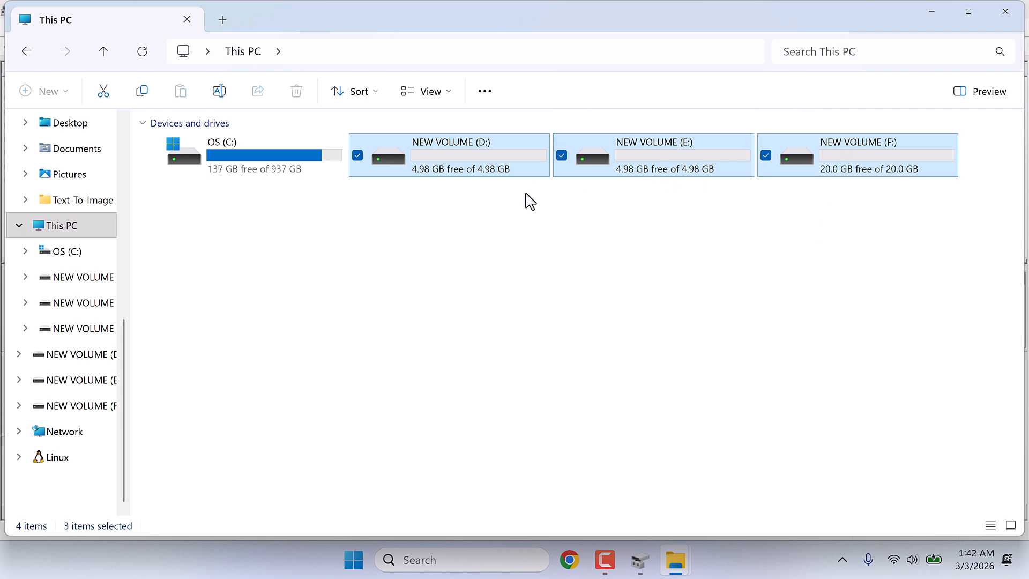
click(670, 290)
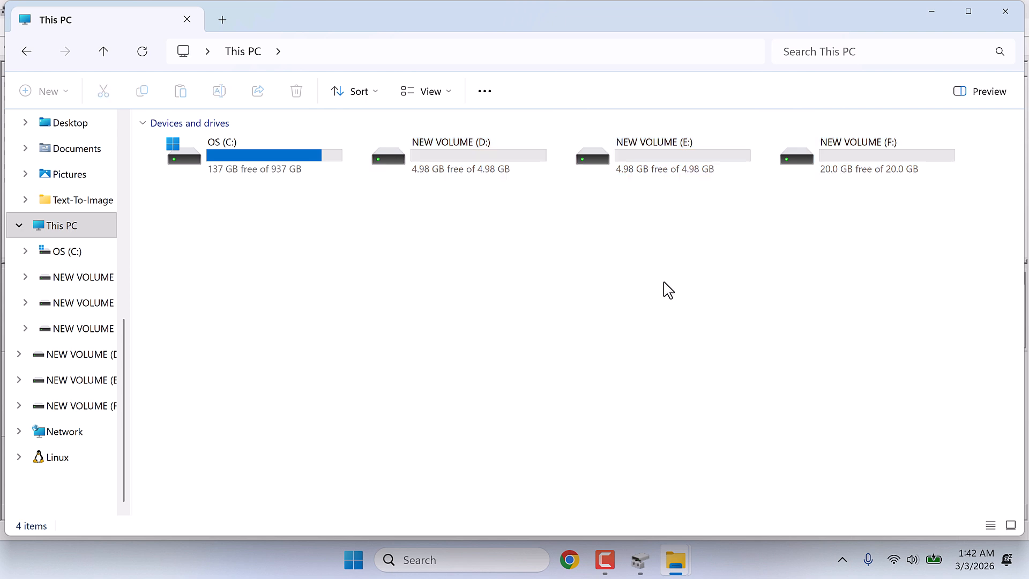
- Rename the D: volume as BACKUP through its properties, and close File Explorer
click(449, 160)
right_click(452, 160)
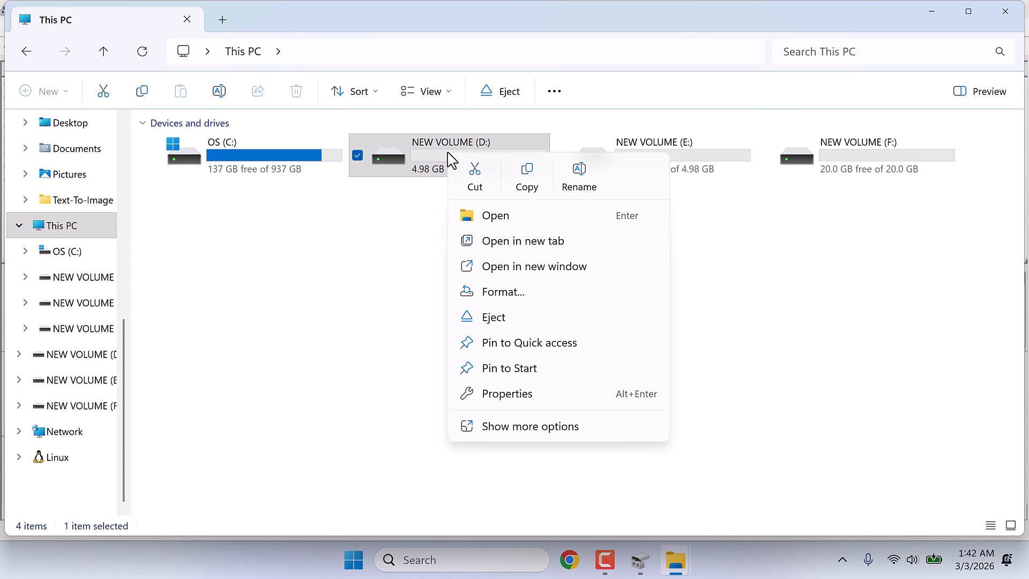
click(503, 396)
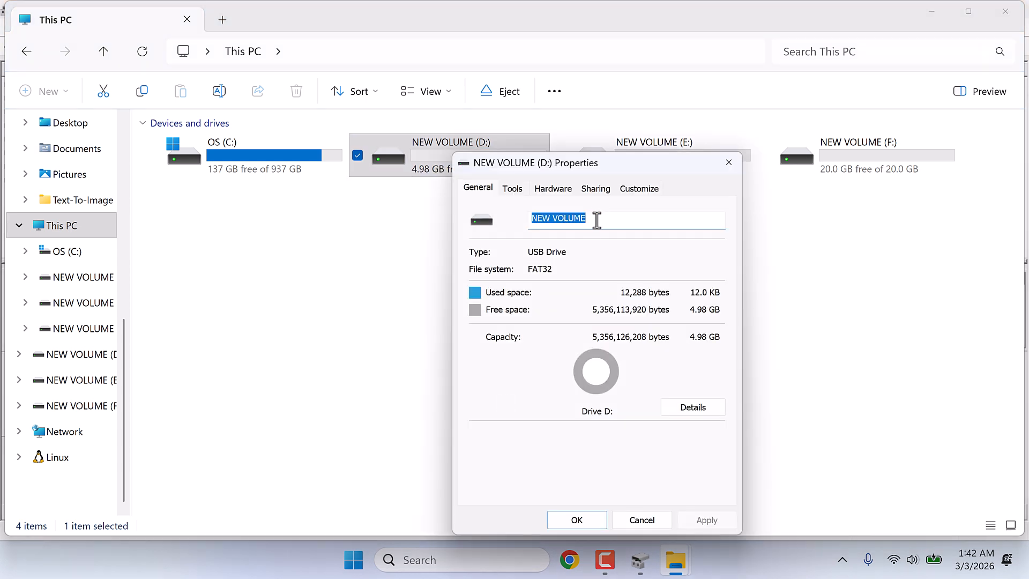
click(597, 220)
drag(597, 220, 529, 211)
key(BackSpace)
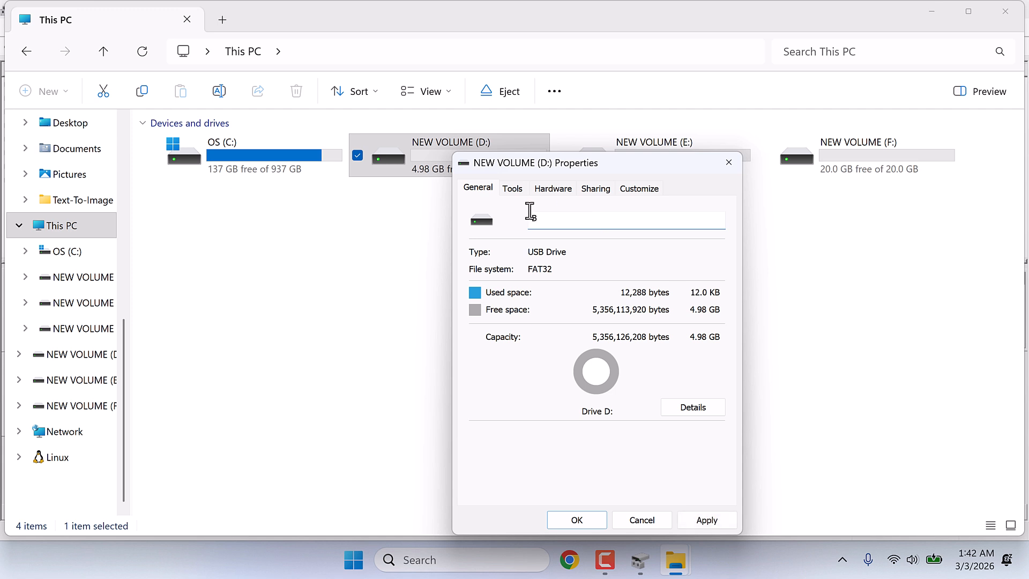
click(600, 521)
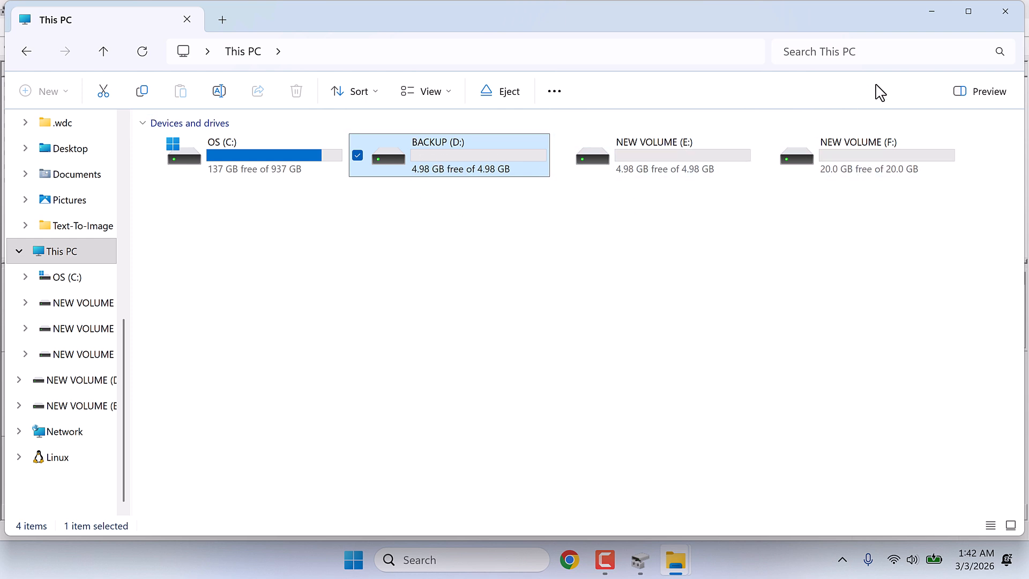
click(1004, 12)
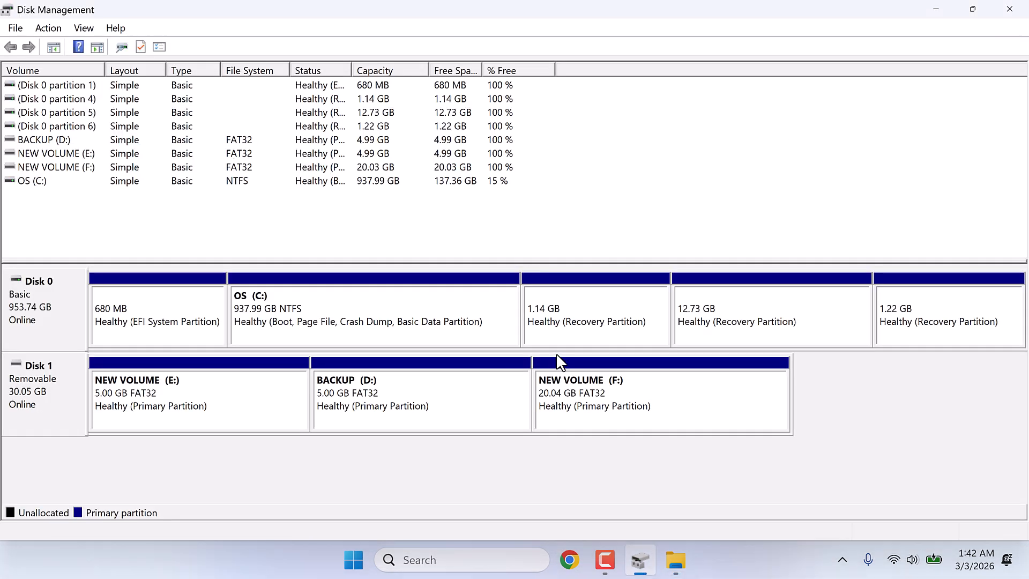
- Delete the F:, BACKUP (D:) and E: volumes from Disk 1 in Disk Management
right_click(594, 396)
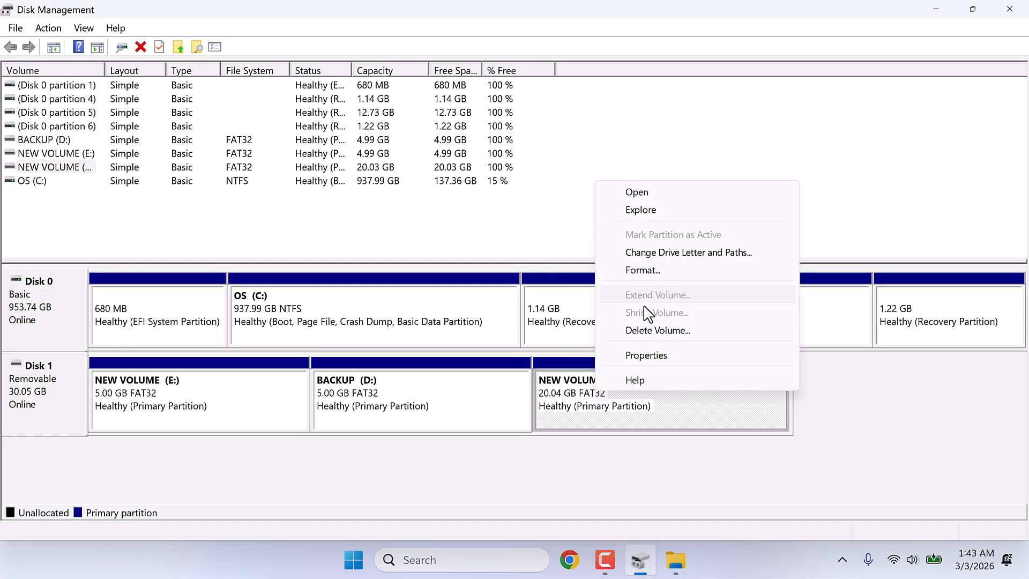
click(655, 330)
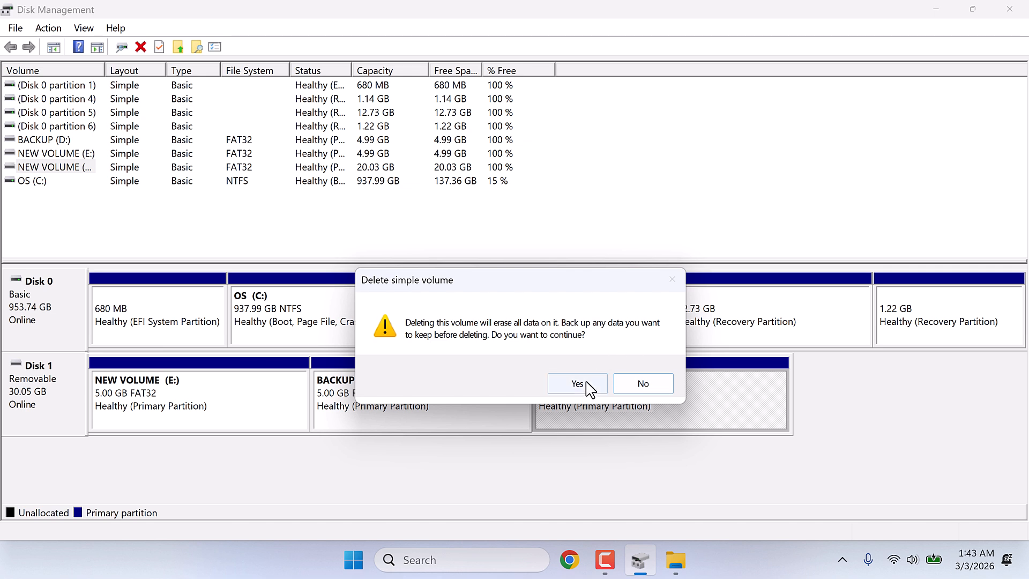
click(589, 385)
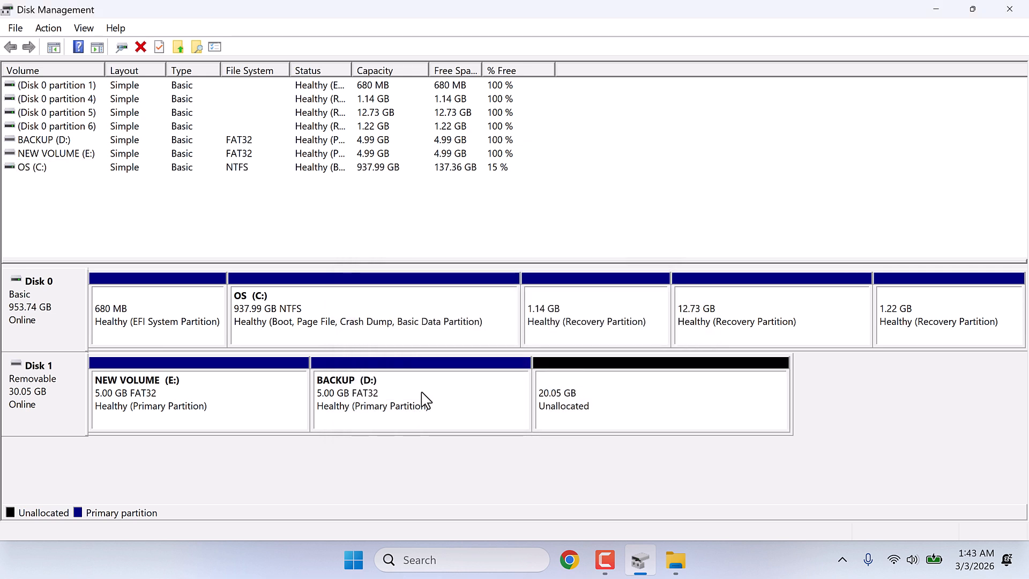
right_click(426, 400)
click(464, 332)
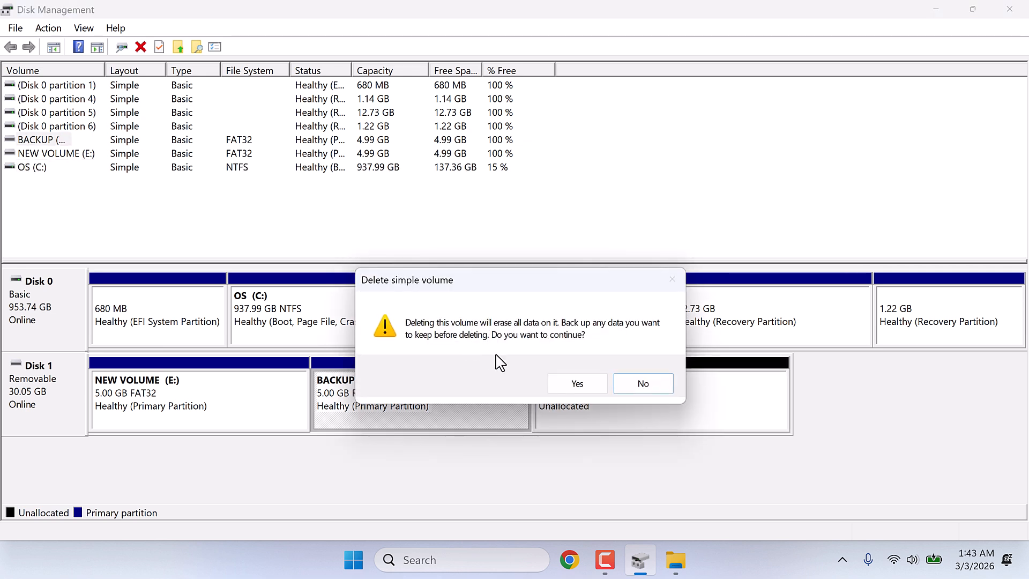
click(568, 385)
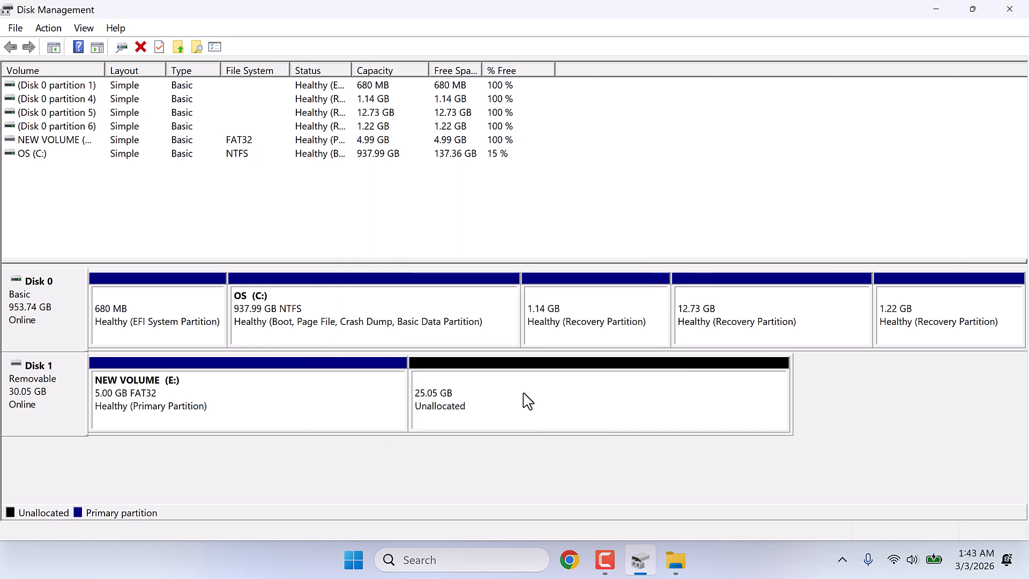
right_click(280, 420)
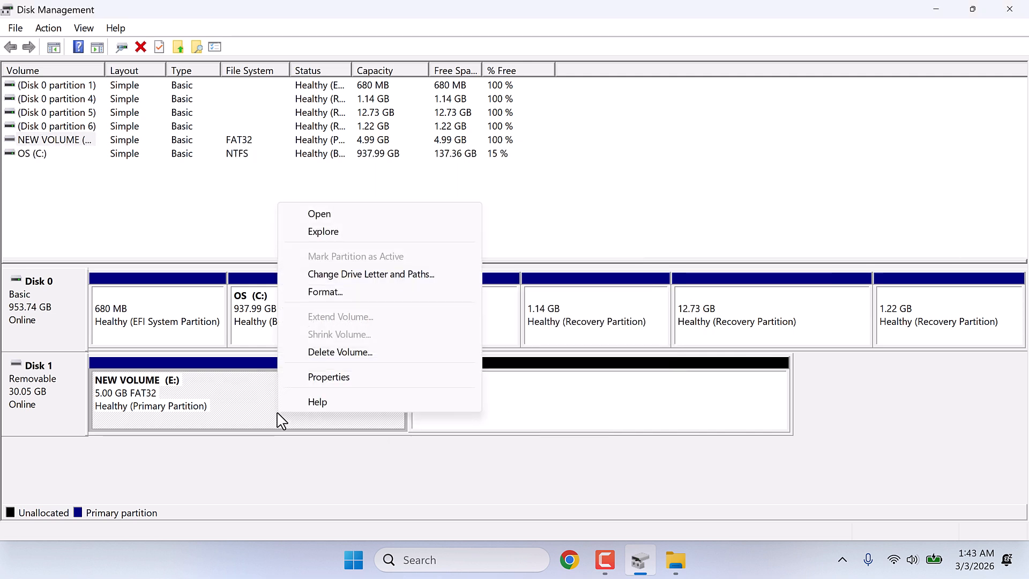
click(319, 357)
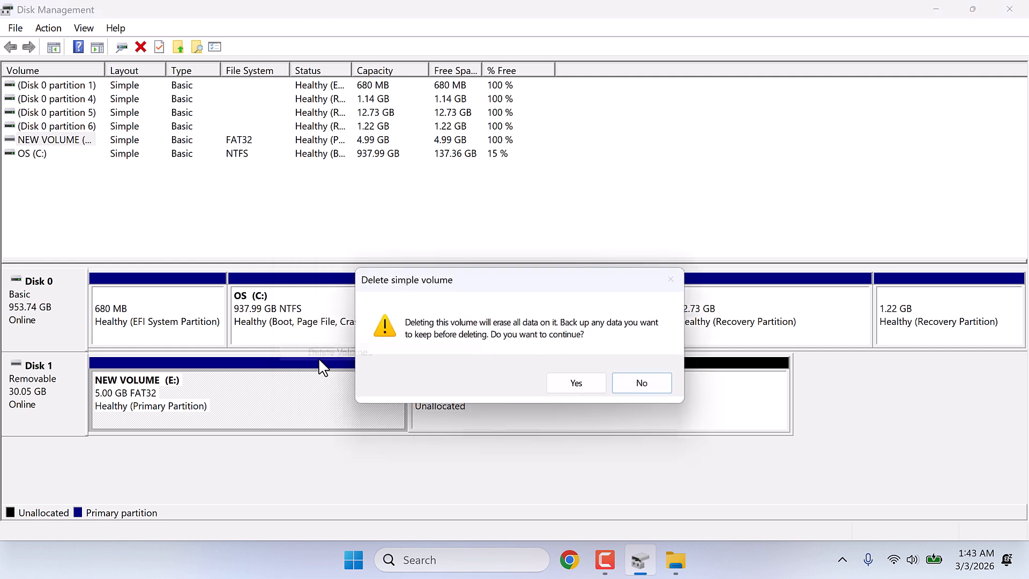
click(567, 392)
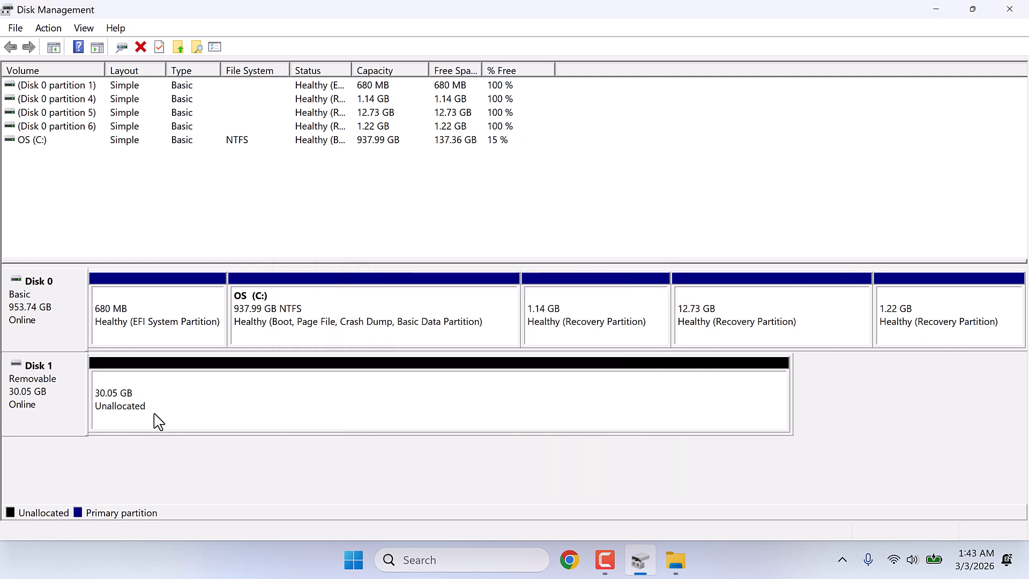
- Create one 30766 MB simple volume on Disk 1 with drive letter D, quick-formatted as FAT32 with the label New Volume
right_click(253, 413)
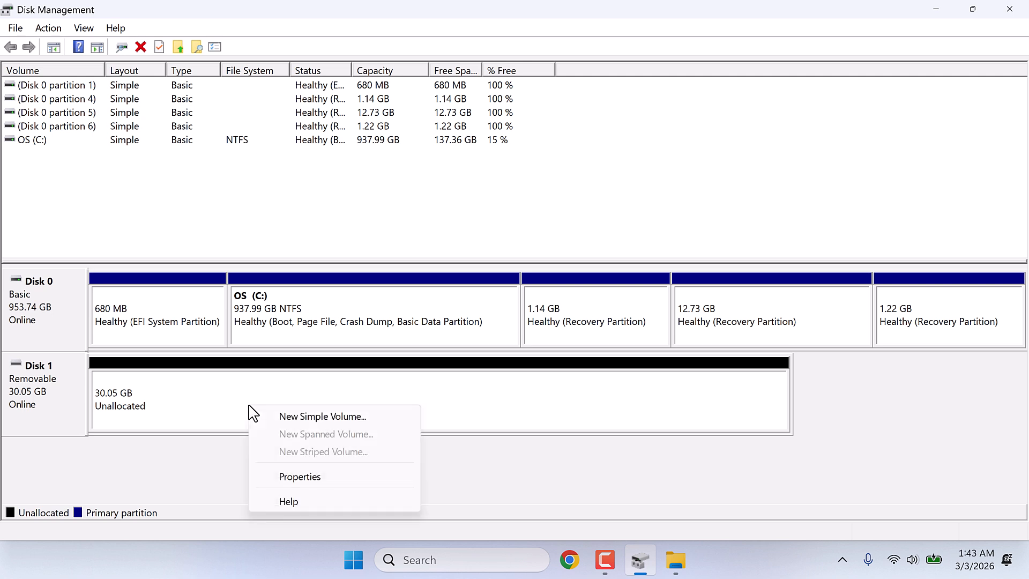
click(292, 418)
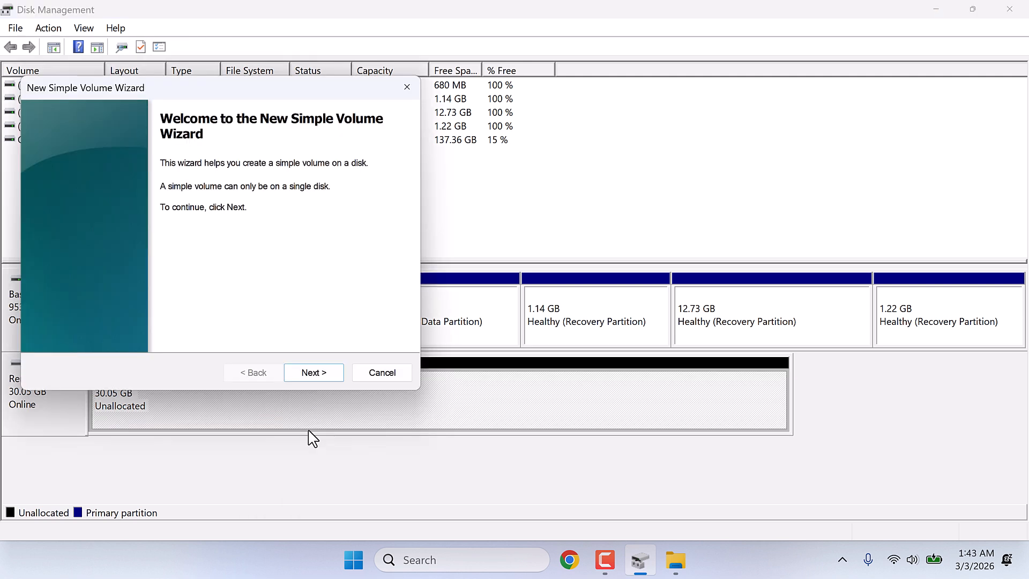
click(328, 375)
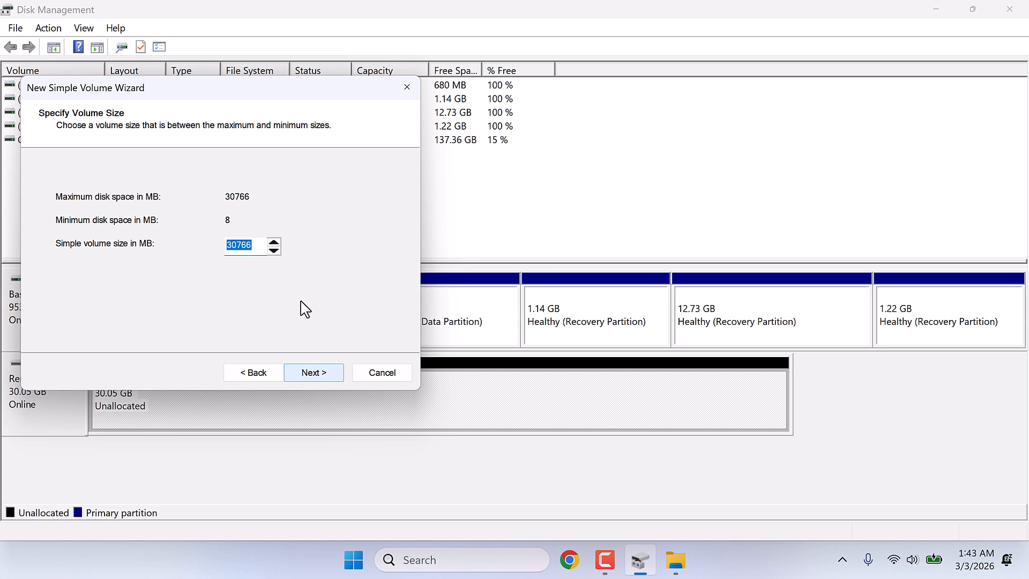
click(320, 373)
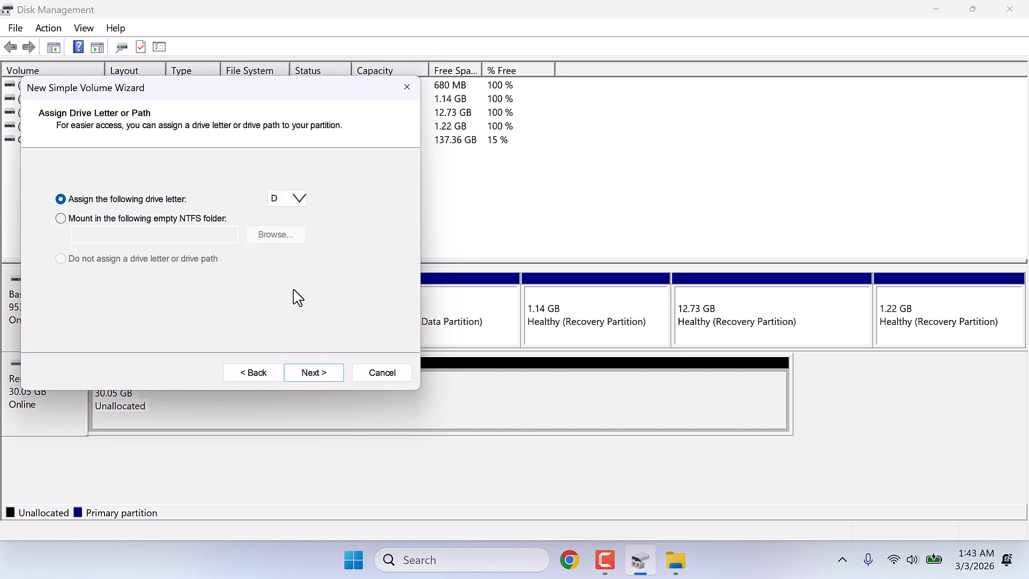
click(314, 375)
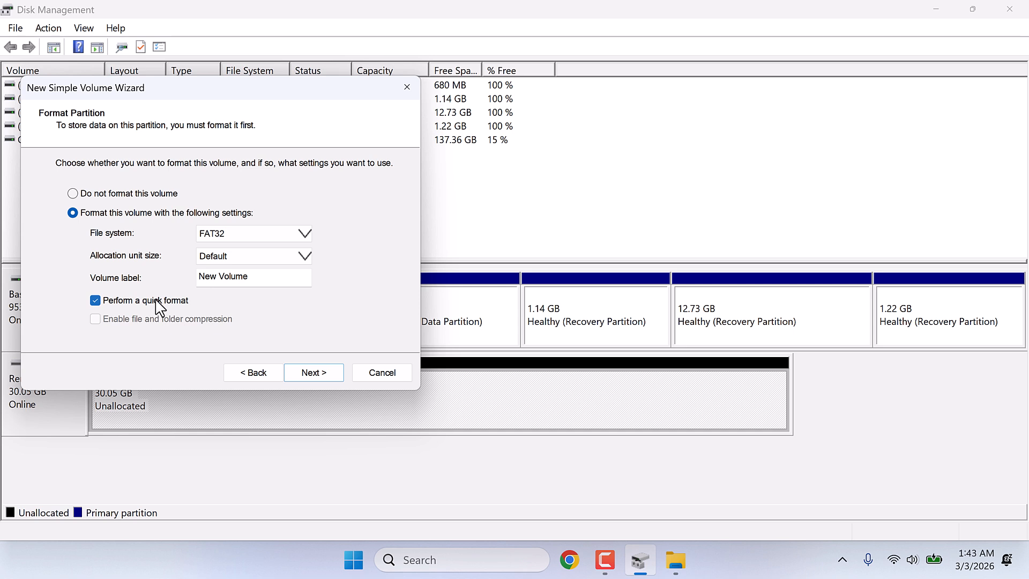
click(309, 373)
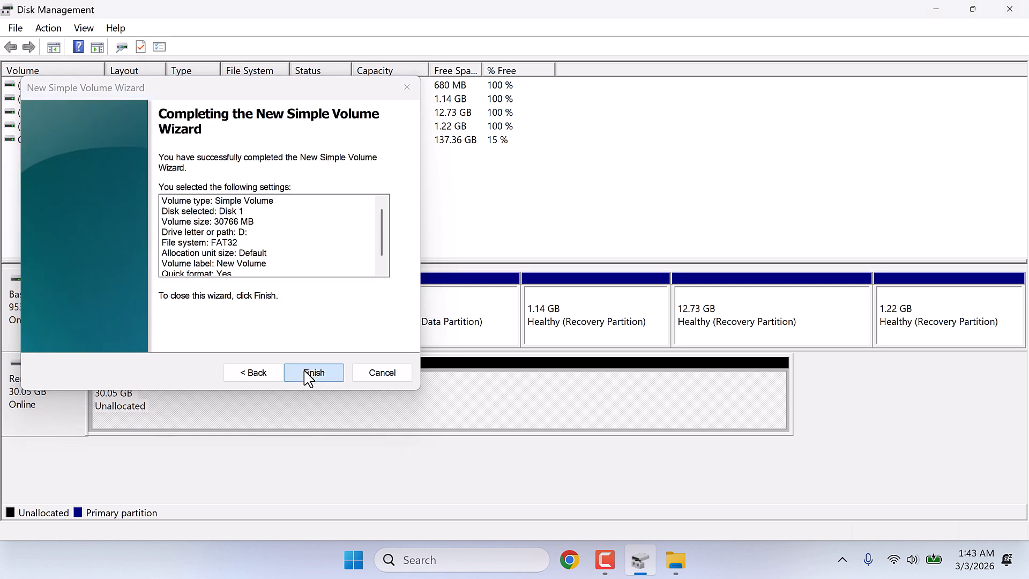
click(313, 372)
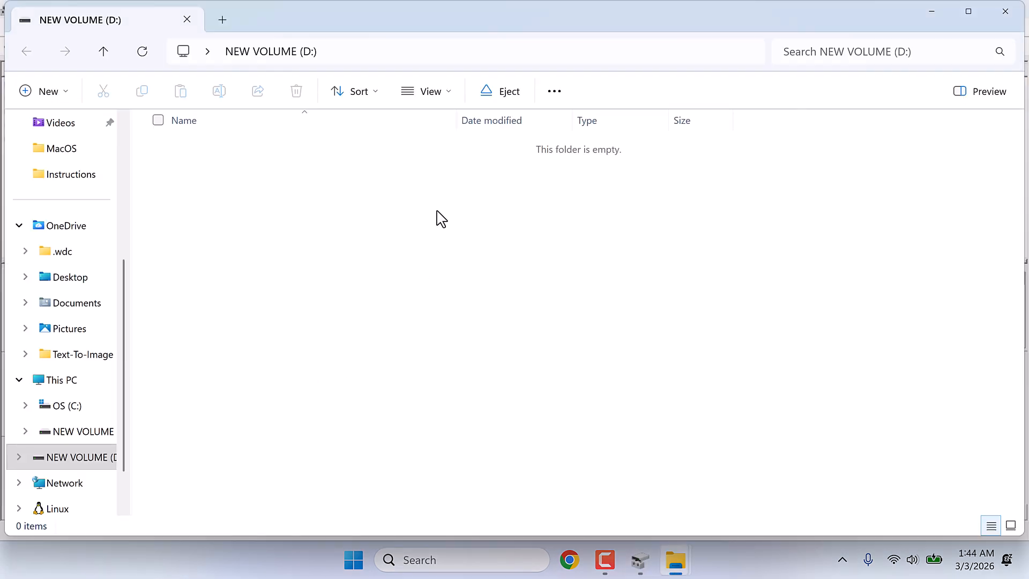
- Check the single new D: volume among the drives in This PC
click(56, 381)
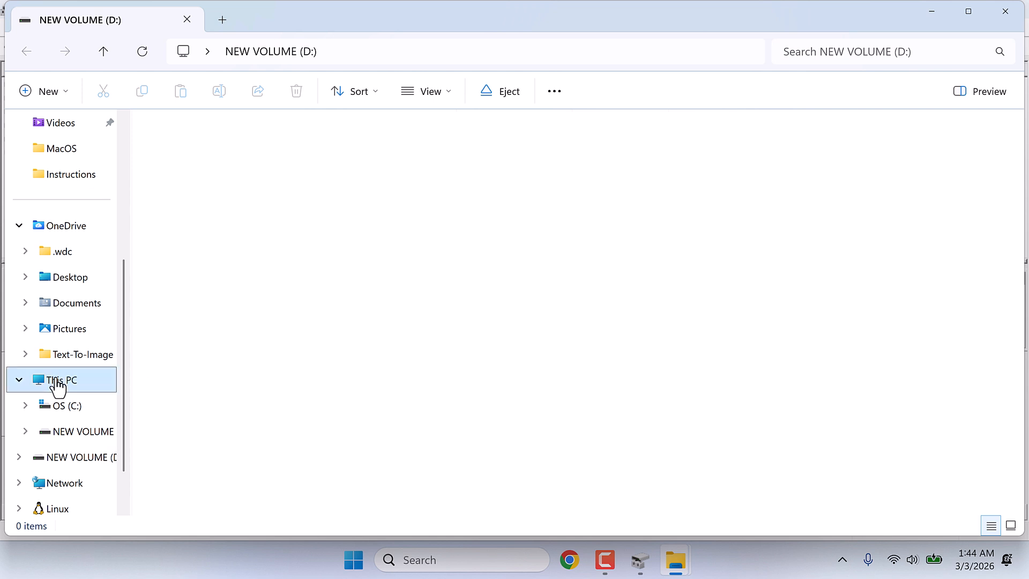